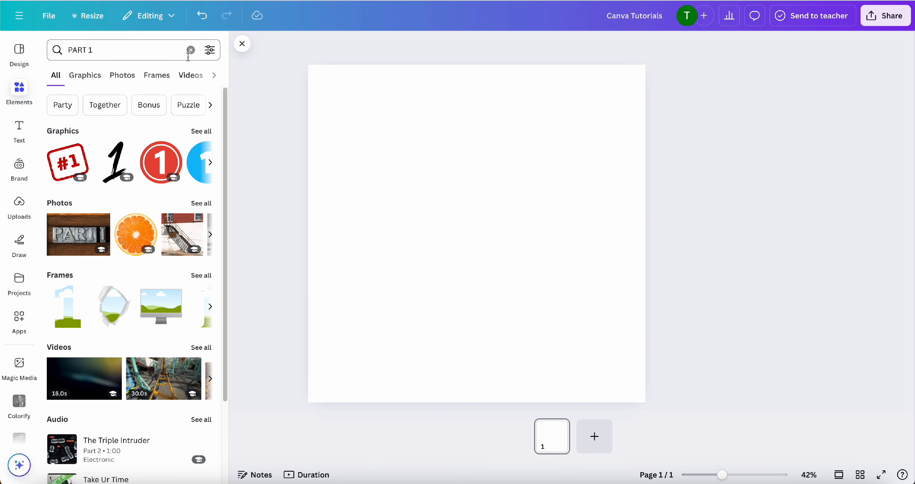
# Clear the element search, look through the Frames collection, and return to the element overview
pyautogui.click(191, 50)
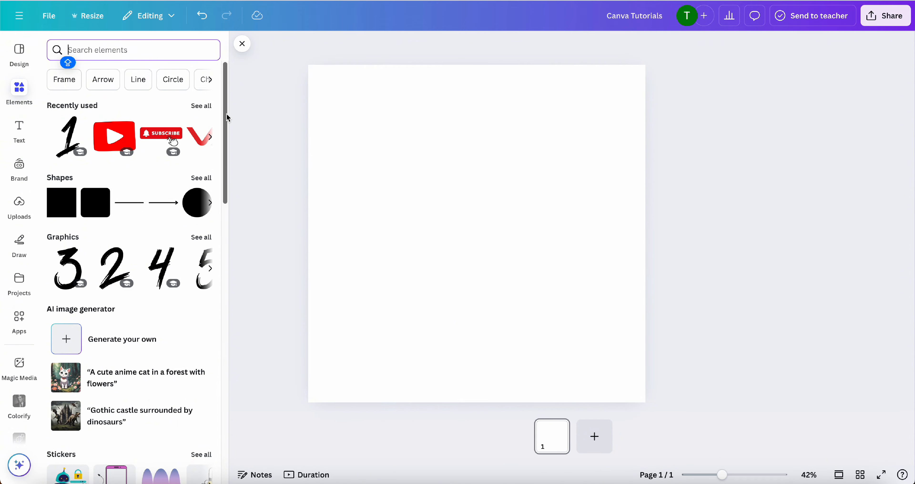
pyautogui.moveTo(225, 117); pyautogui.dragTo(235, 332)
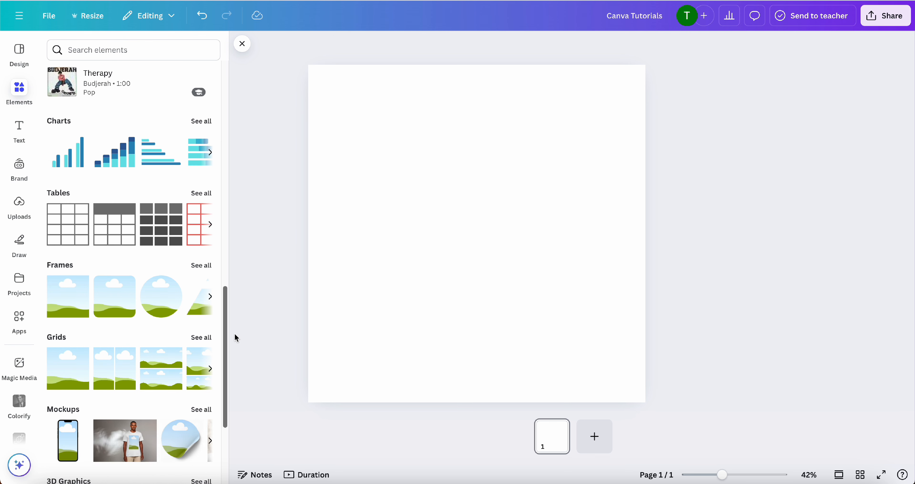
pyautogui.click(198, 264)
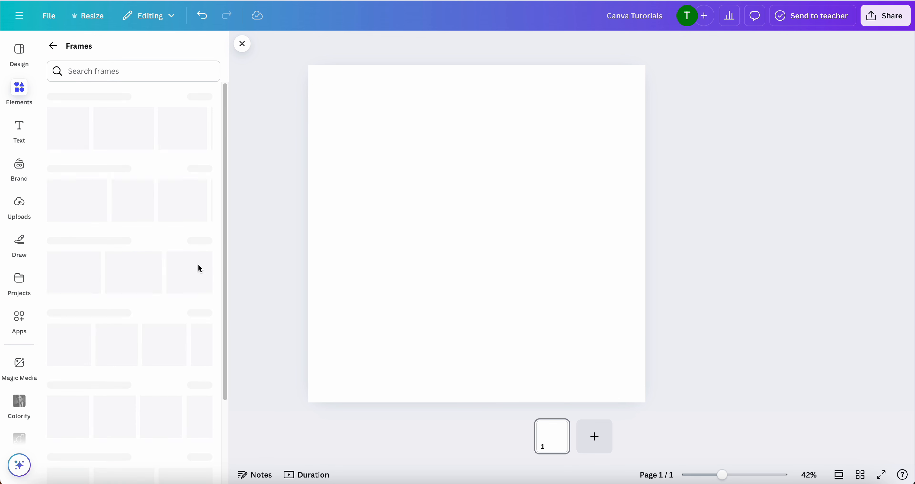
pyautogui.click(18, 91)
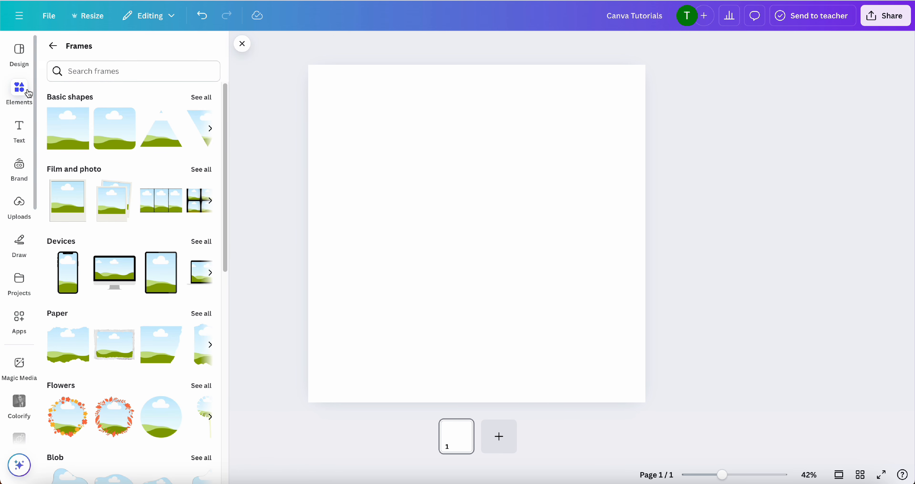
pyautogui.click(53, 46)
pyautogui.scroll(15, 175, 127)
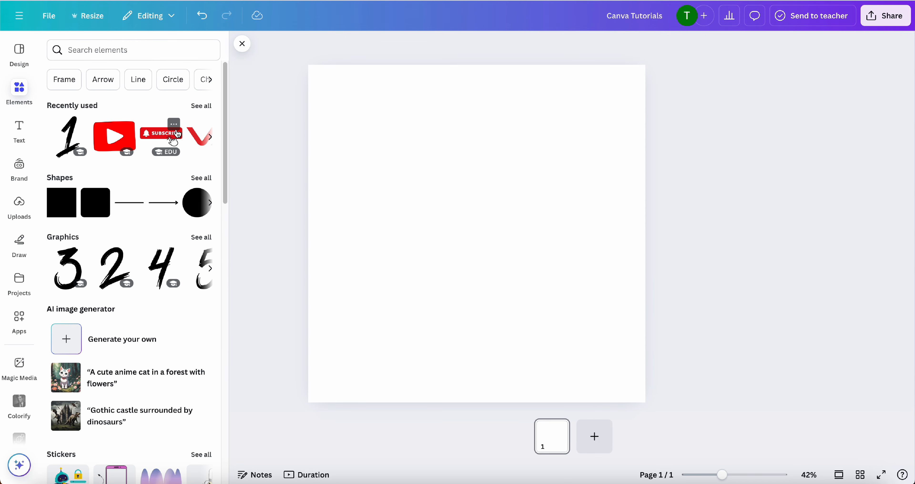
# Look up the suggested Line elements, view all matching shapes, and clear the search
pyautogui.click(142, 77)
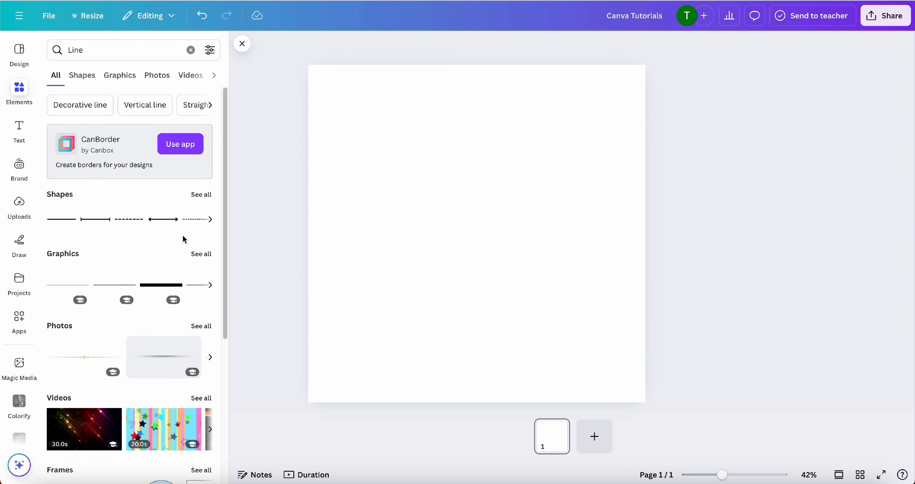
pyautogui.click(200, 195)
pyautogui.doubleClick(98, 53)
pyautogui.press('BackSpace')
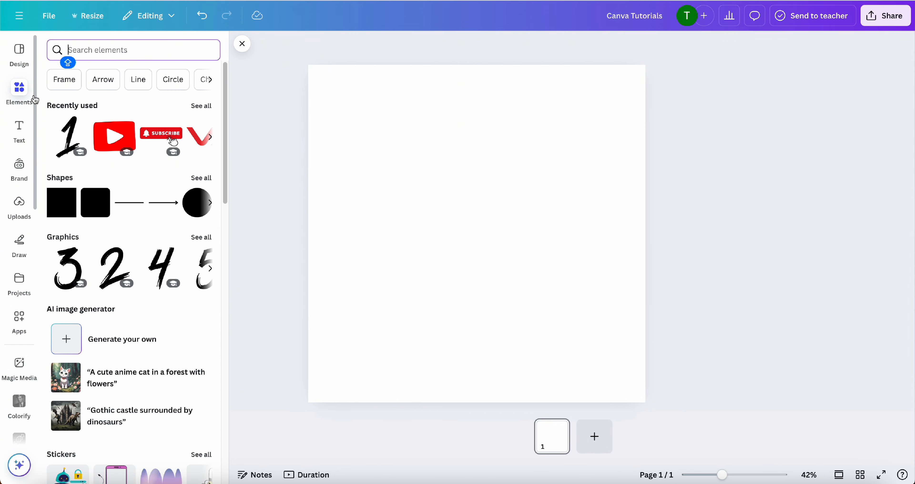
# Browse the suggested element keywords and the element categories such as shapes, graphics, stickers and photos
pyautogui.click(24, 100)
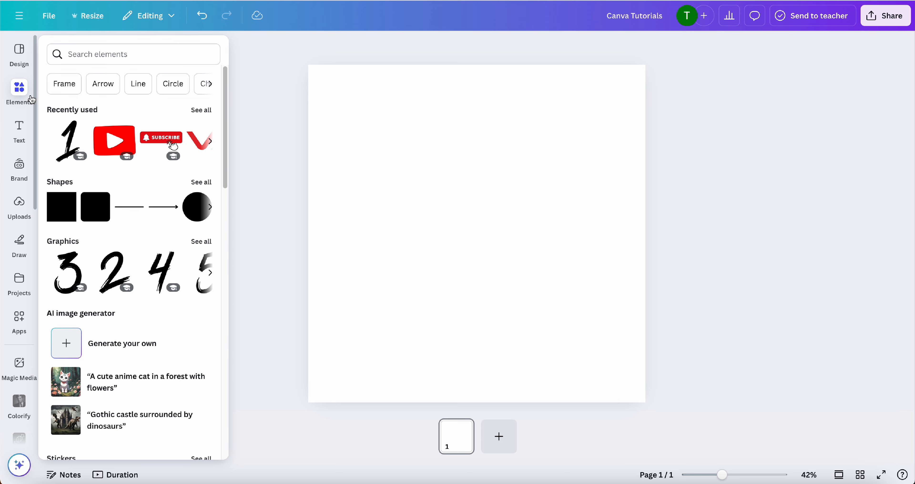
pyautogui.click(211, 86)
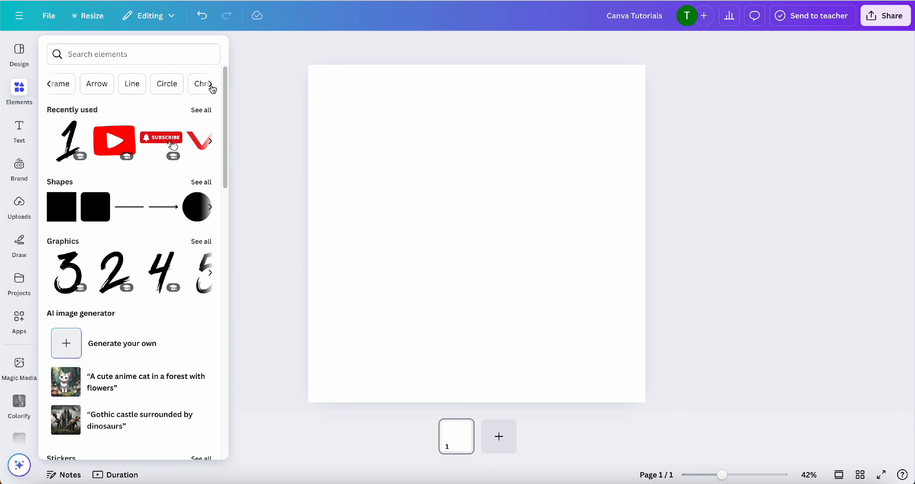
pyautogui.click(210, 85)
pyautogui.click(209, 85)
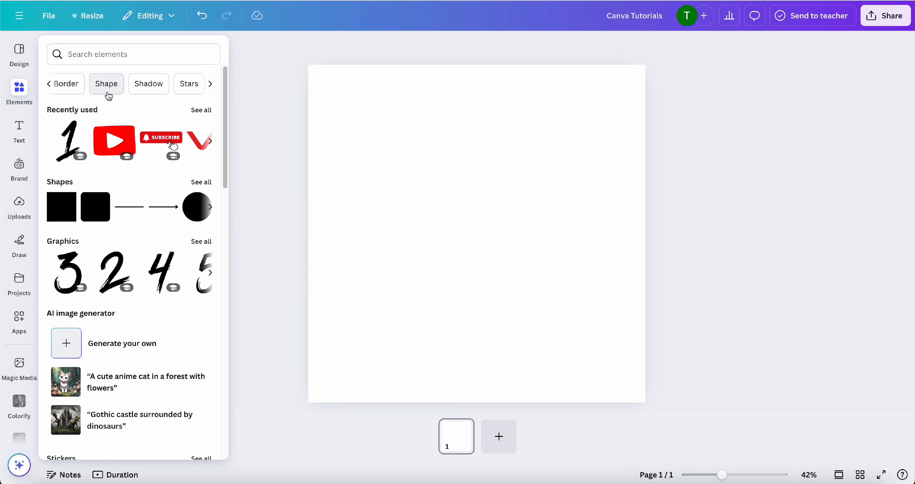
pyautogui.click(49, 84)
pyautogui.click(48, 87)
pyautogui.click(47, 87)
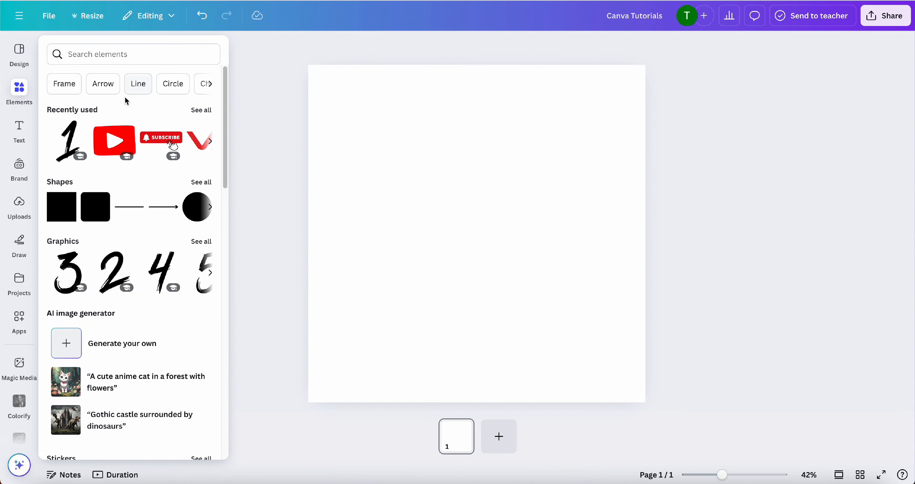
pyautogui.scroll(-9, 141, 163)
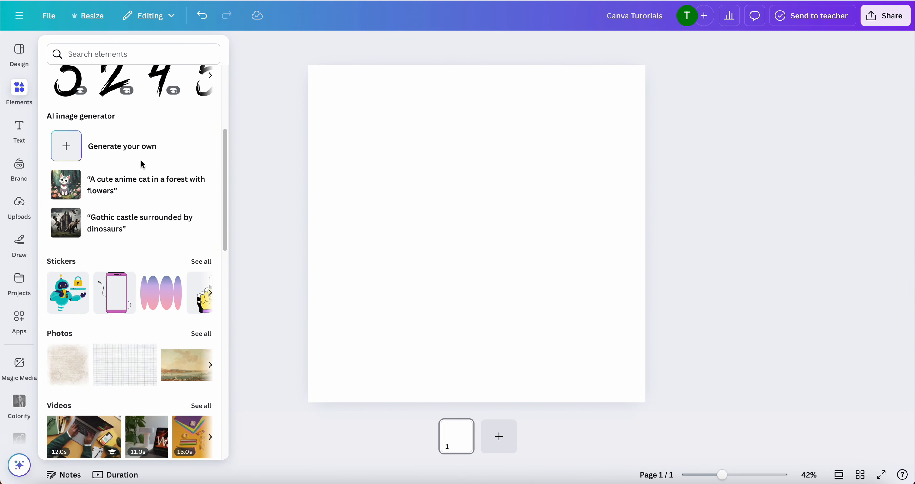
pyautogui.scroll(10, 142, 165)
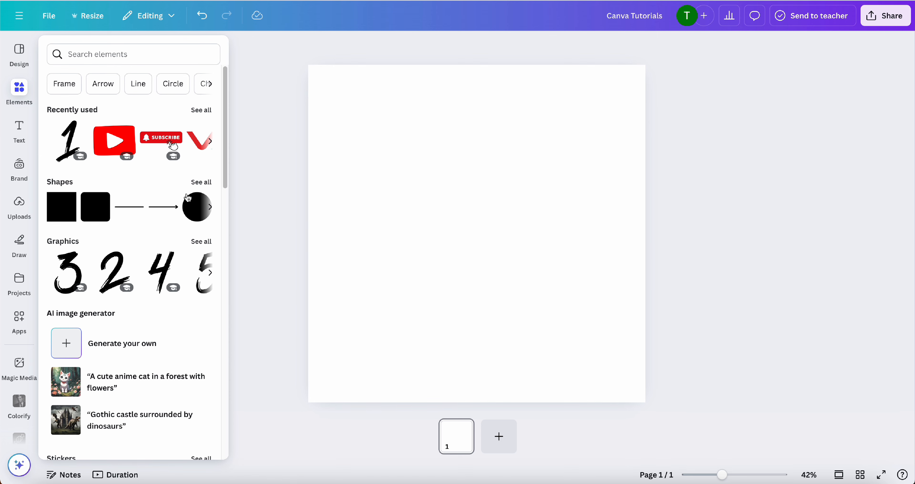
# Add a square from the full shapes collection and enlarge it around the middle of the page
pyautogui.click(201, 182)
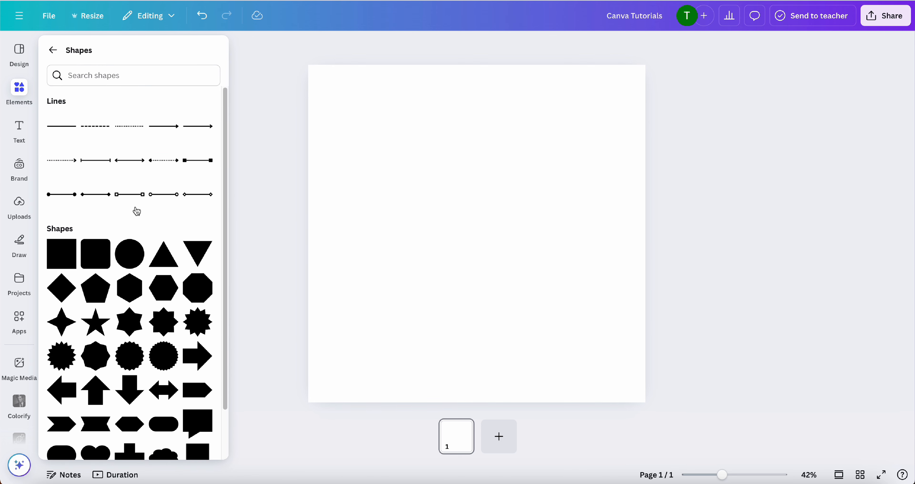
pyautogui.scroll(-3, 125, 238)
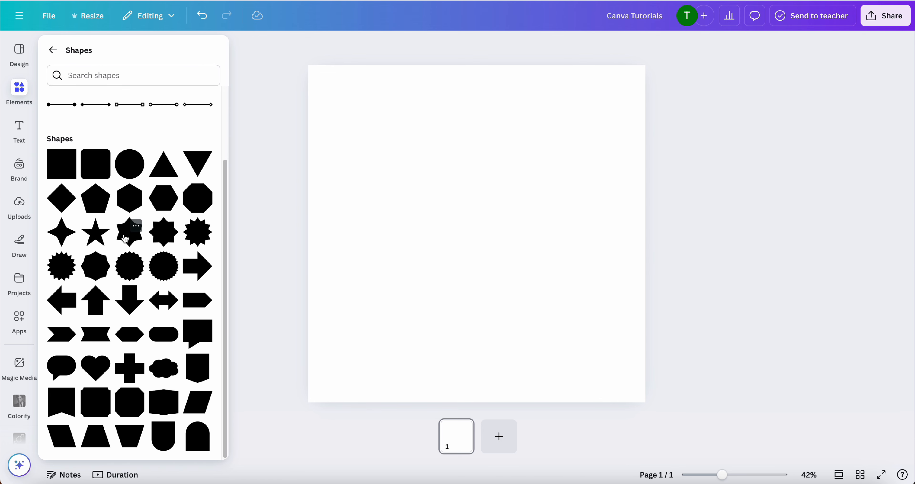
pyautogui.click(66, 175)
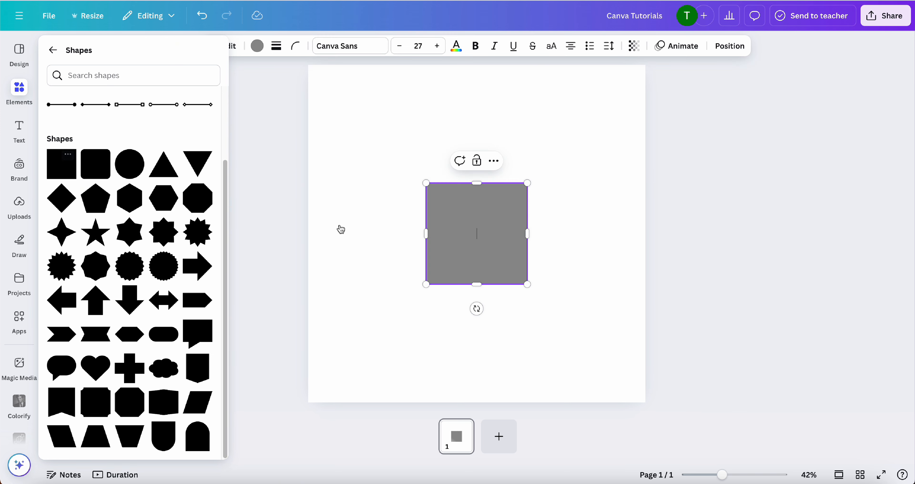
pyautogui.moveTo(526, 284); pyautogui.dragTo(519, 245)
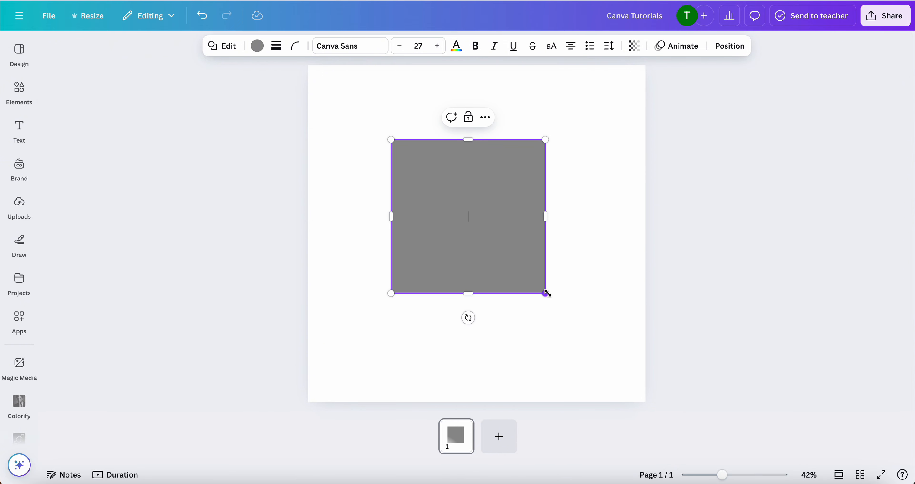
pyautogui.moveTo(547, 293); pyautogui.dragTo(564, 311)
pyautogui.moveTo(393, 141); pyautogui.dragTo(381, 130)
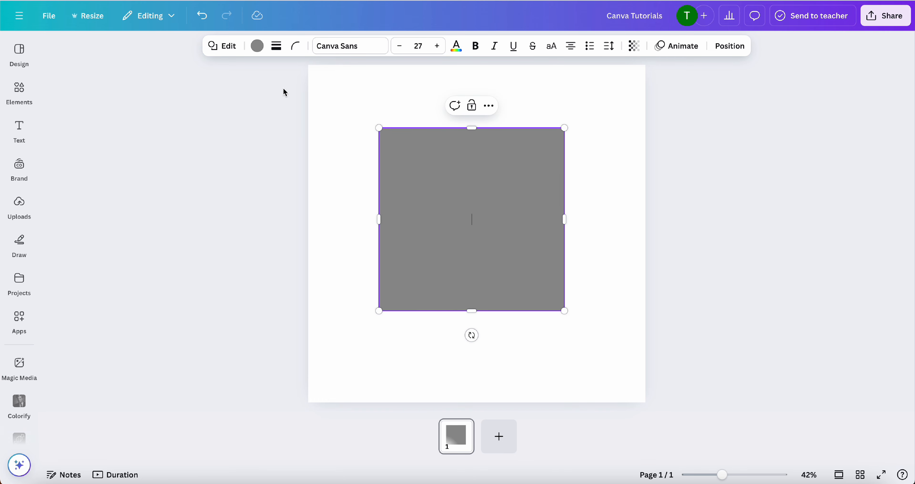
# Try out blue fills on the square and set its colour to #004AAD
pyautogui.click(258, 46)
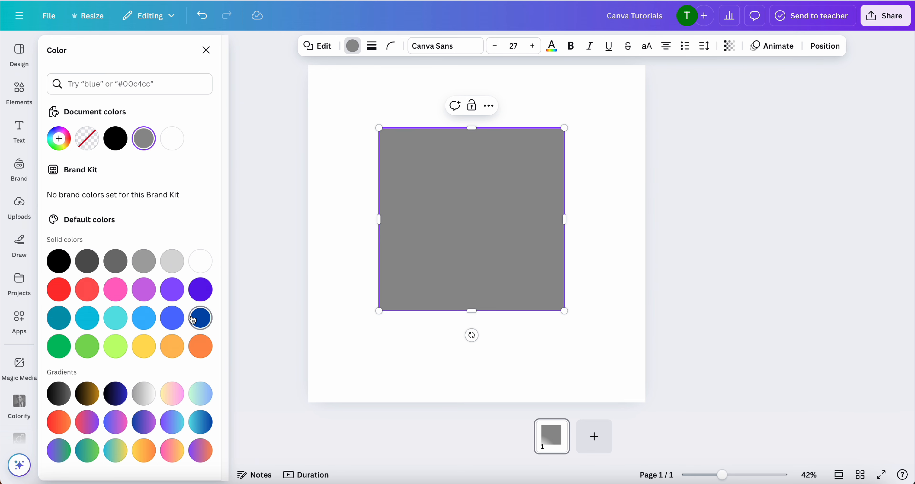
pyautogui.click(200, 317)
pyautogui.click(58, 139)
pyautogui.press('super+c')
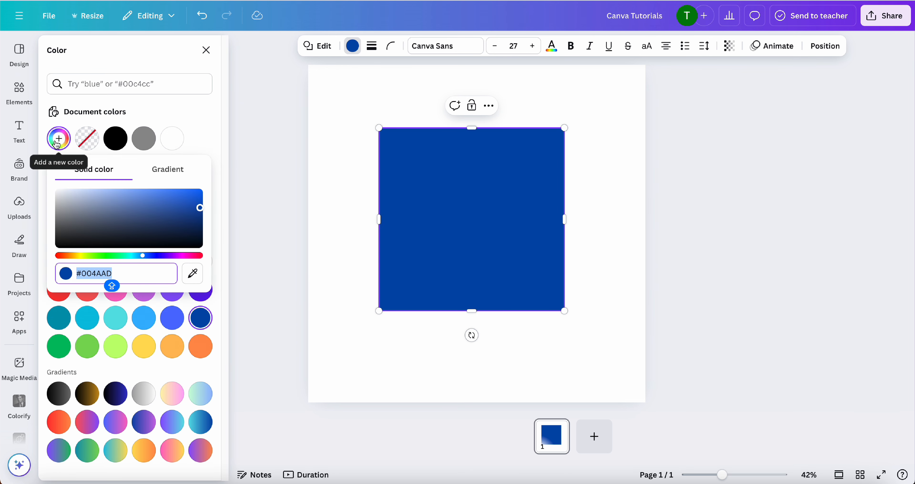
pyautogui.click(149, 327)
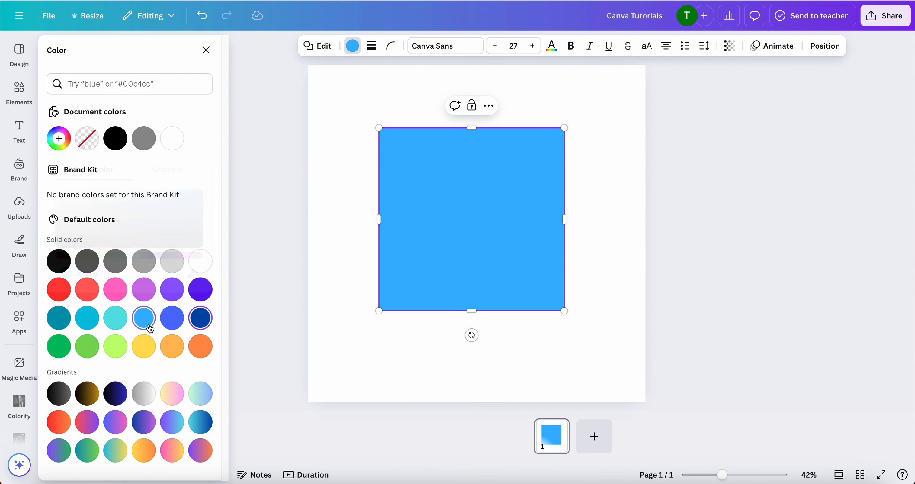
pyautogui.click(58, 138)
pyautogui.press('super+v')
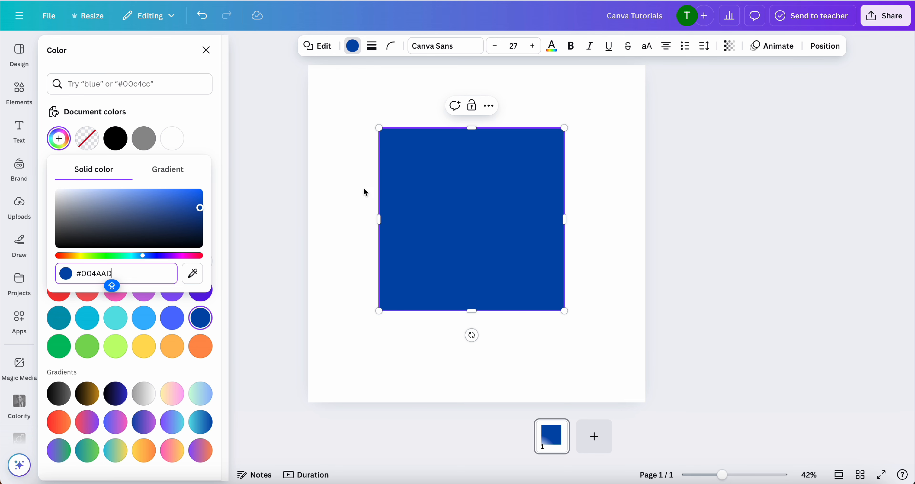
# Move the blue square slightly up, and duplicate it with the copy overlapping its lower-left part
pyautogui.rightClick(460, 194)
pyautogui.click(439, 234)
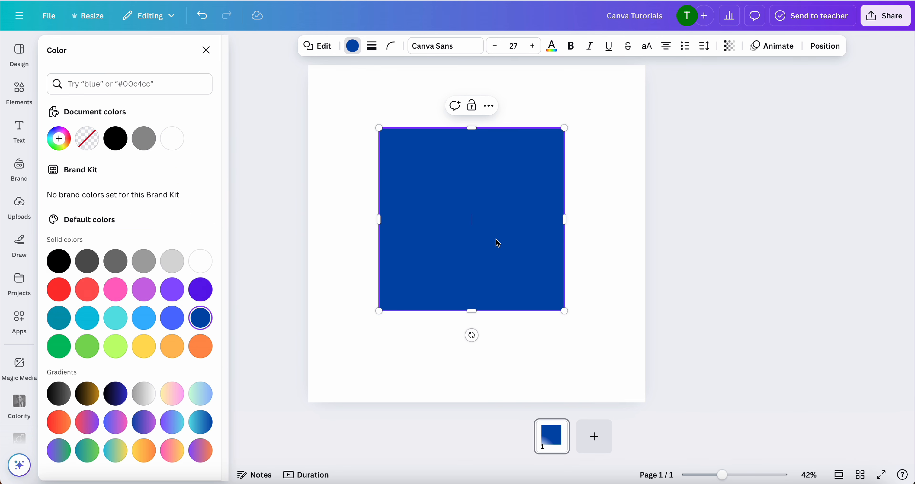
pyautogui.moveTo(497, 242); pyautogui.dragTo(502, 217)
pyautogui.rightClick(427, 184)
pyautogui.click(410, 161)
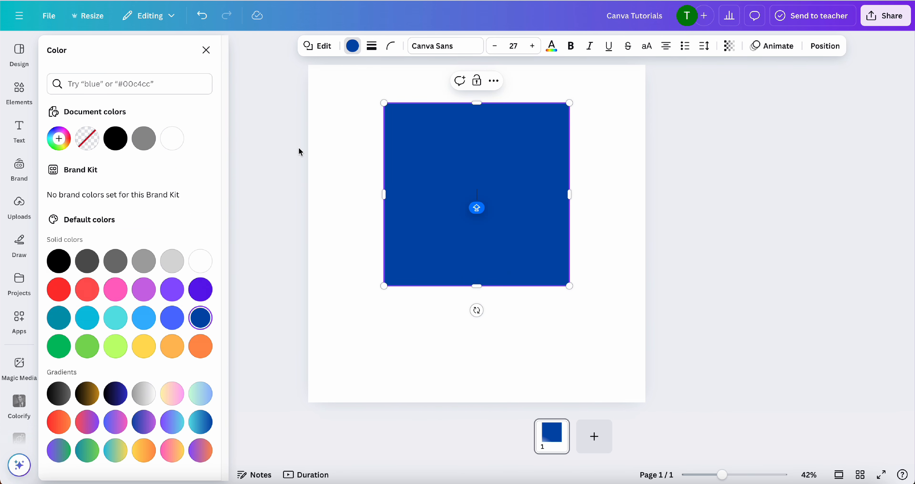
pyautogui.click(206, 50)
pyautogui.rightClick(436, 179)
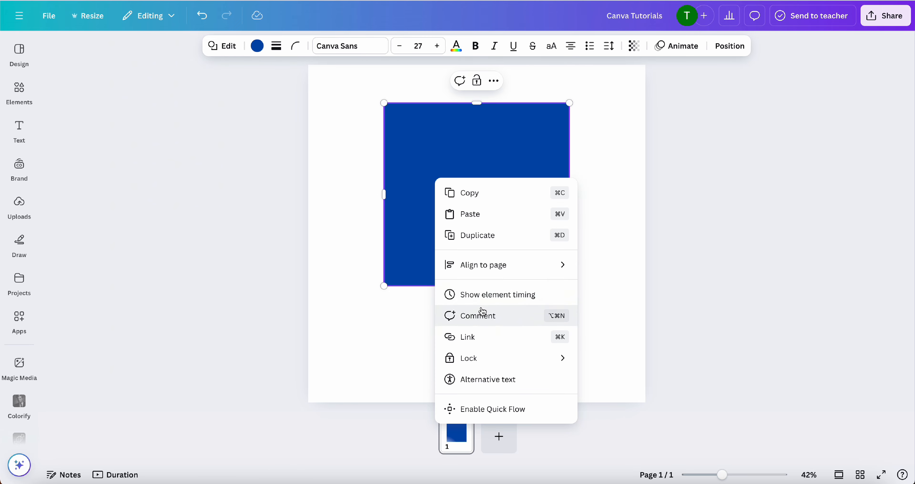
pyautogui.click(480, 235)
pyautogui.moveTo(482, 221); pyautogui.dragTo(426, 246)
# Fill the duplicate square with black, and delete both squares from the page
pyautogui.click(245, 47)
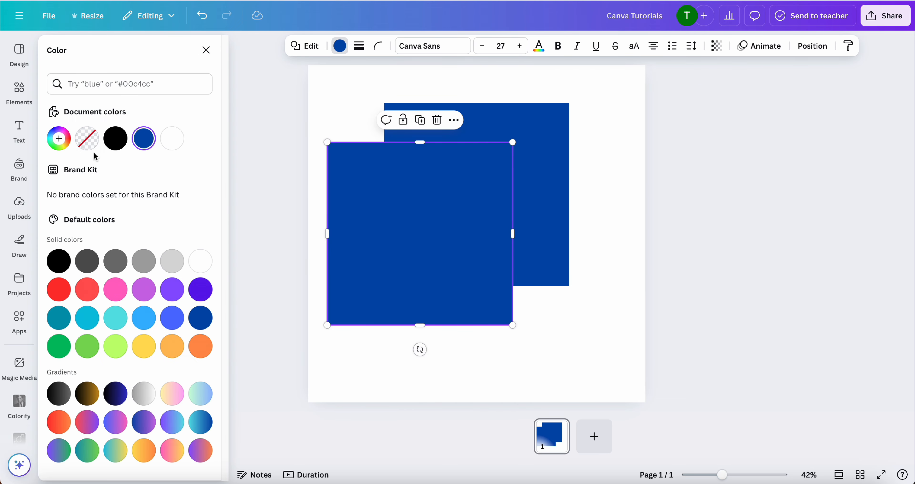
pyautogui.click(169, 149)
pyautogui.click(115, 139)
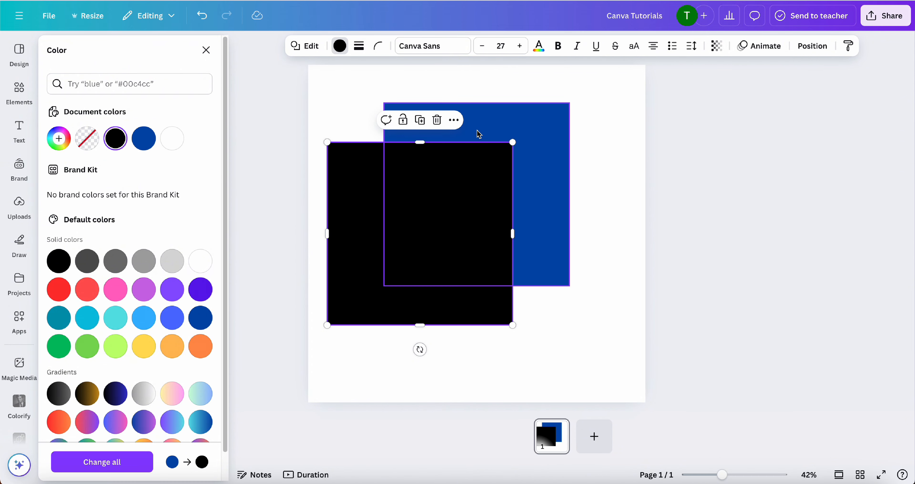
pyautogui.moveTo(582, 117); pyautogui.dragTo(386, 248)
pyautogui.press('Delete')
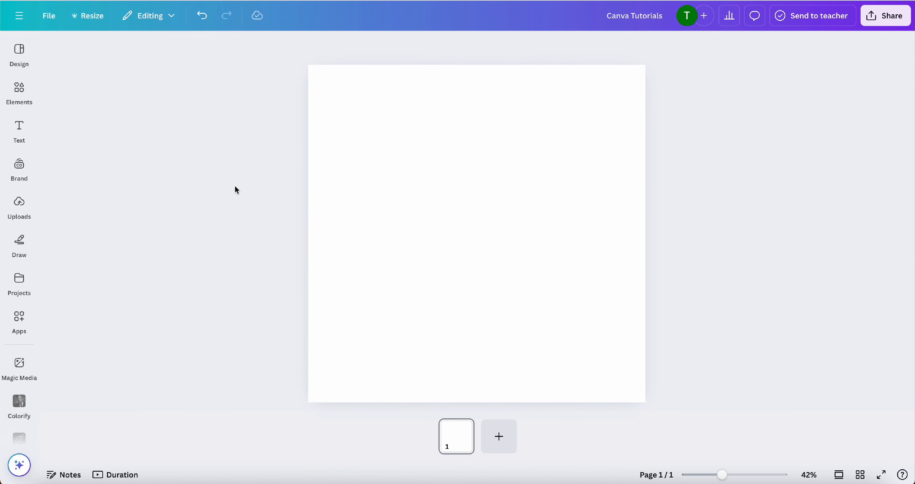
# Search the shapes for LINE and add the plain solid line to the page
pyautogui.click(36, 103)
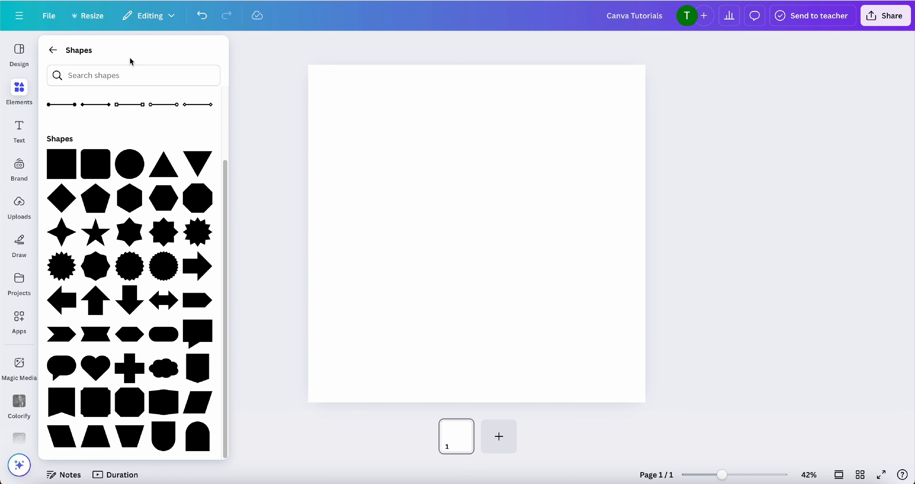
pyautogui.click(131, 73)
pyautogui.write('LINE')
pyautogui.press('Return')
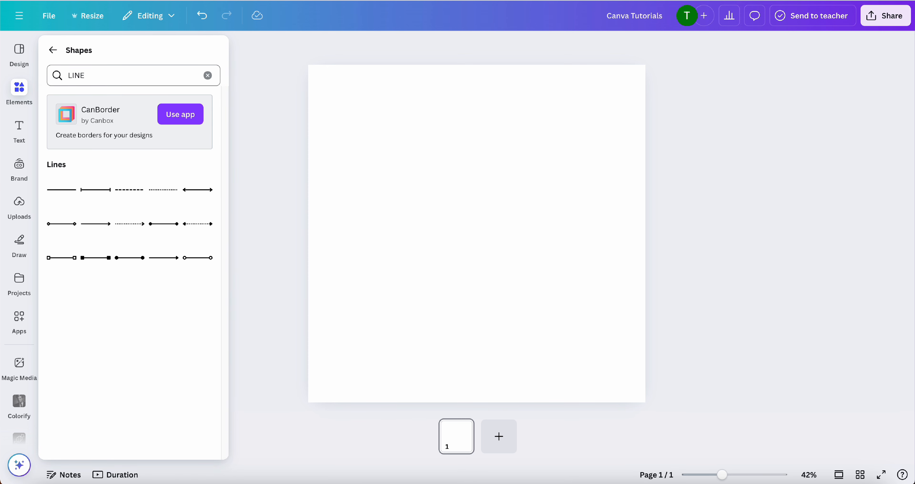
pyautogui.click(68, 191)
# Lengthen the line around the middle of the page and rotate it to vertical
pyautogui.moveTo(529, 233); pyautogui.dragTo(608, 231)
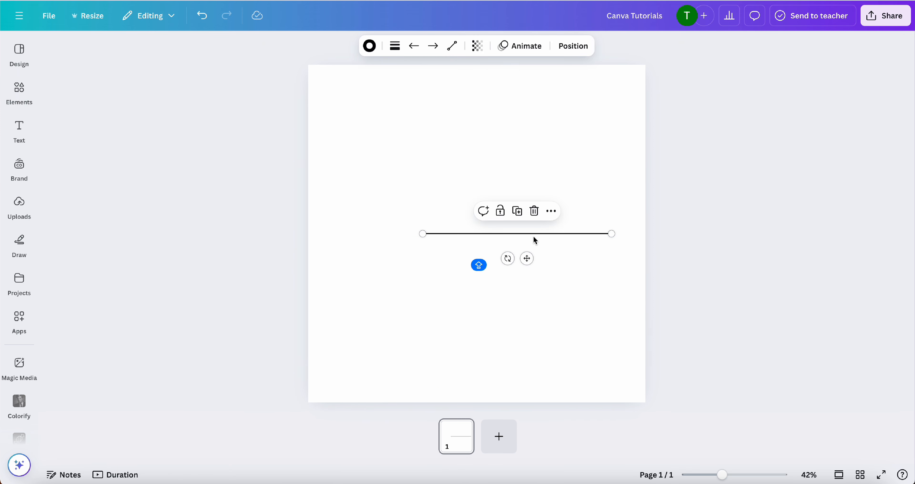
pyautogui.moveTo(527, 258); pyautogui.dragTo(486, 258)
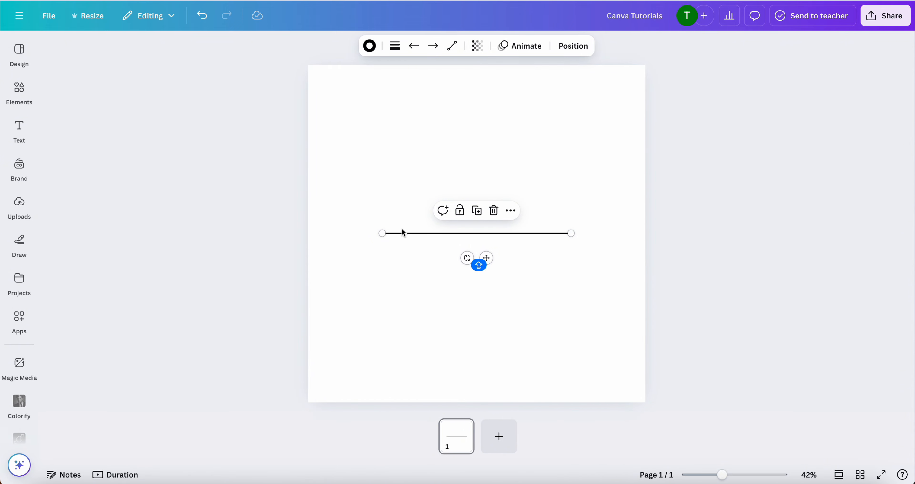
pyautogui.moveTo(381, 233); pyautogui.dragTo(369, 233)
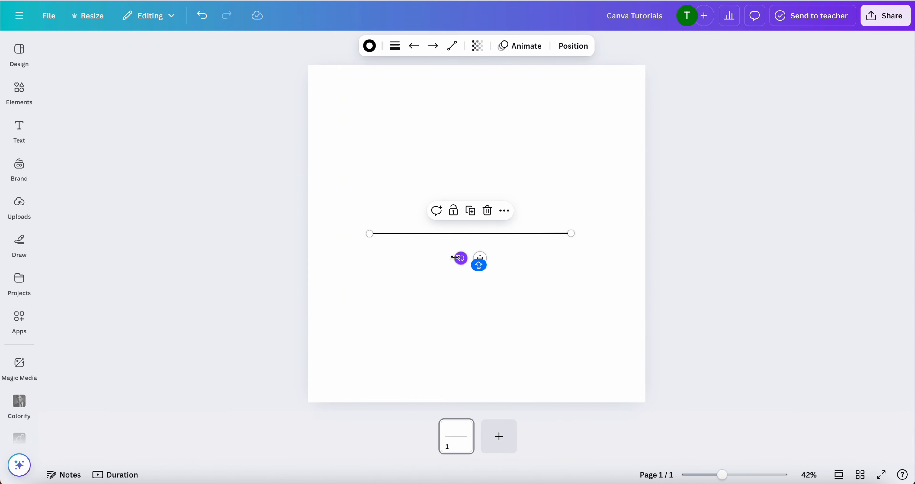
pyautogui.moveTo(456, 257); pyautogui.dragTo(459, 237)
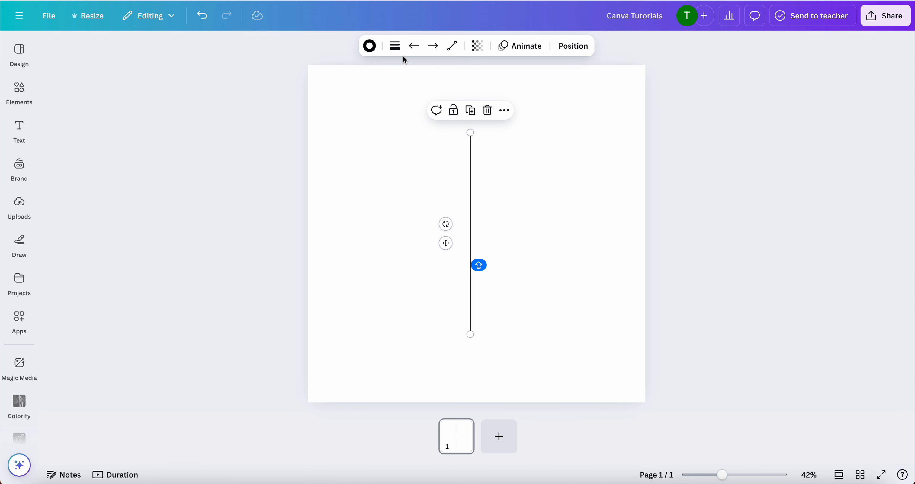
# Set the vertical line's weight to 47 and recolour it with the custom blue #004AAD
pyautogui.click(395, 47)
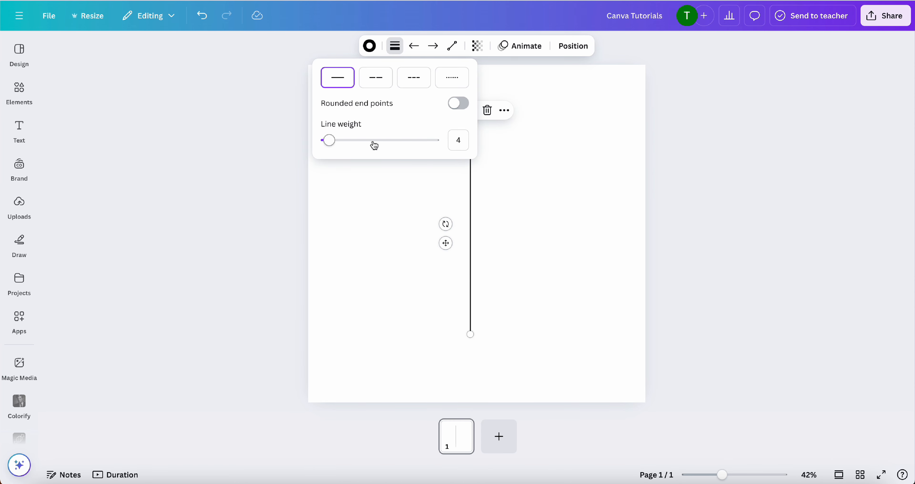
pyautogui.moveTo(335, 144); pyautogui.dragTo(382, 141)
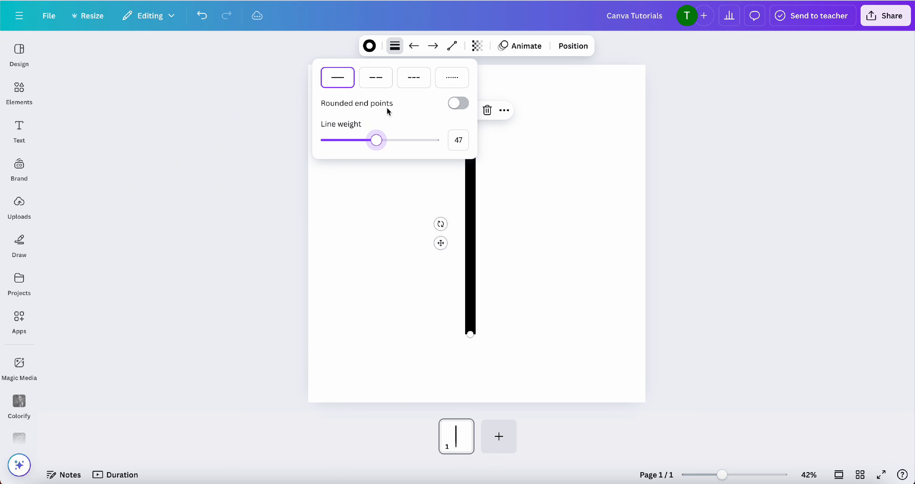
pyautogui.click(371, 45)
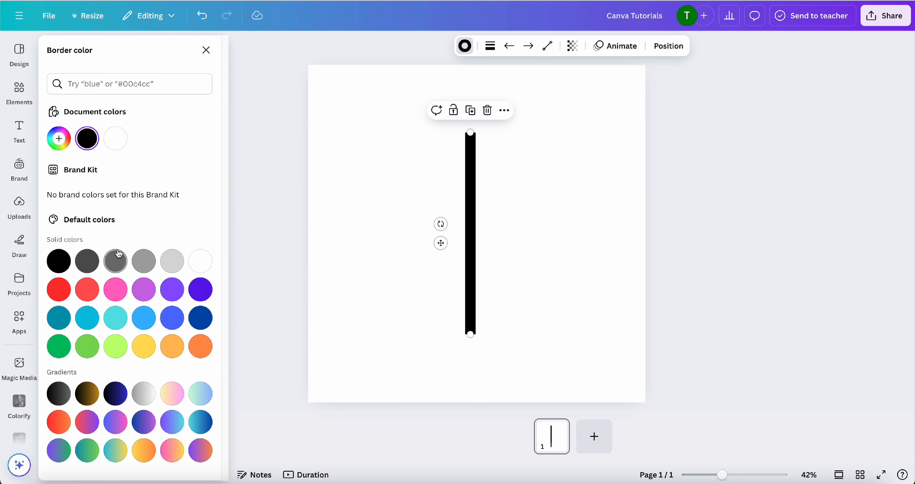
pyautogui.click(63, 138)
pyautogui.press('super+v')
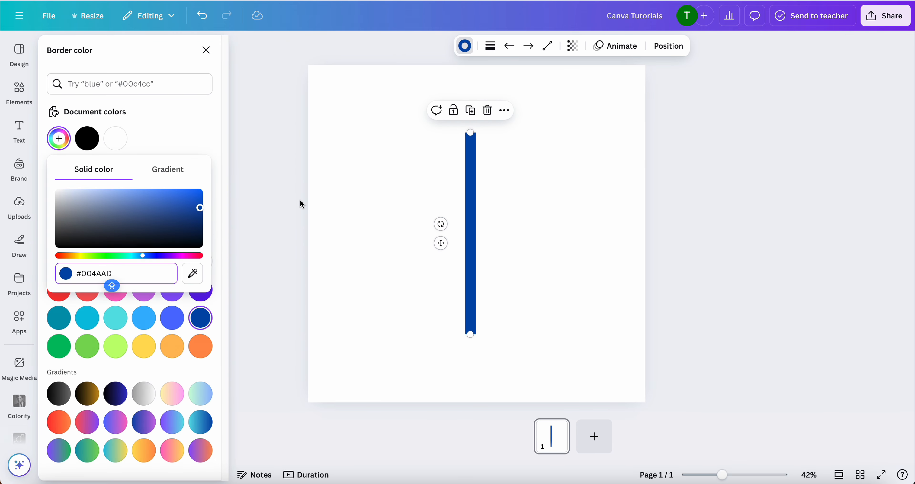
# Delete the blue line from the page, and clear the LINE shape search to return to all elements
pyautogui.click(428, 194)
pyautogui.press('Delete')
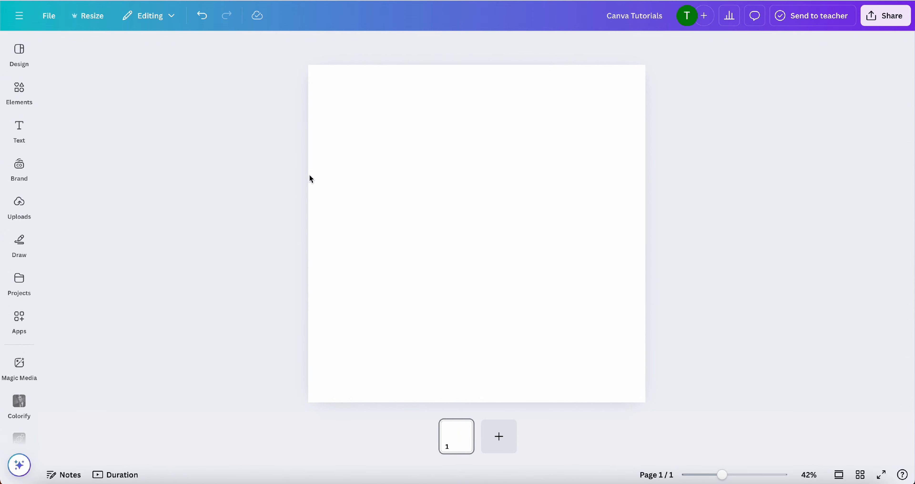
pyautogui.click(31, 99)
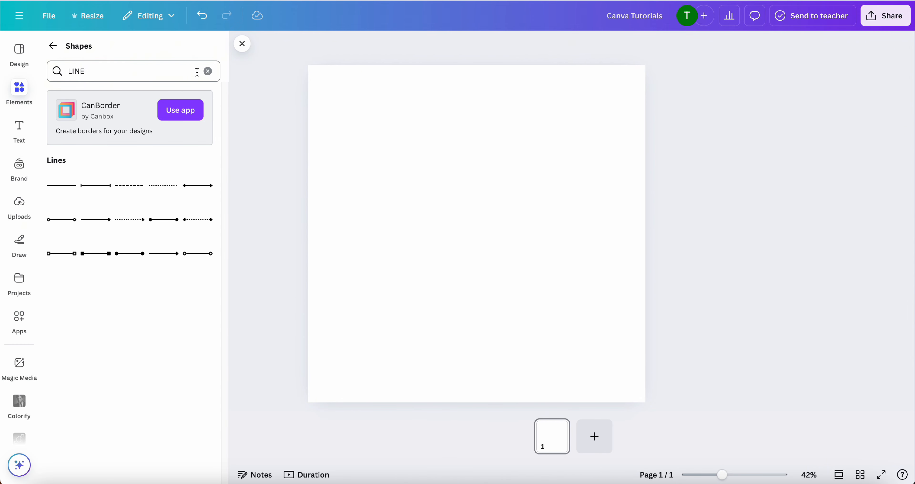
pyautogui.click(208, 75)
pyautogui.click(53, 46)
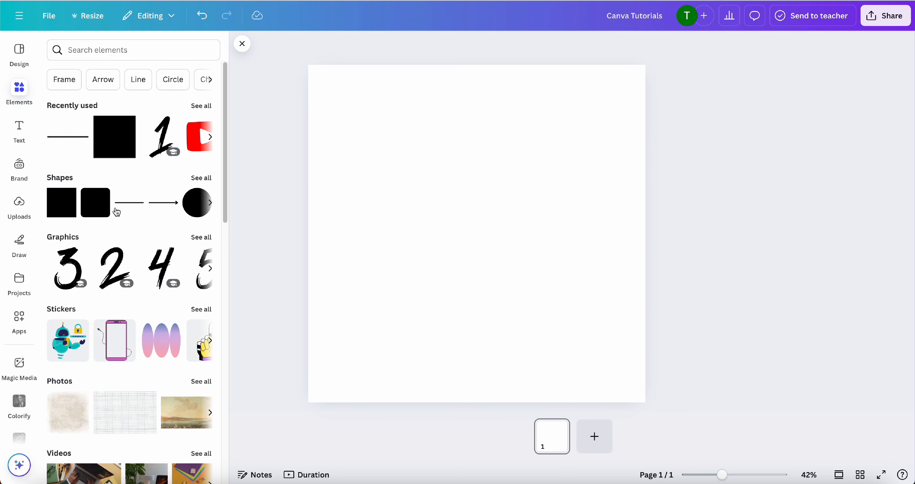
# Add the triangle frame from the basic shape frames, enlarge it slightly and centre it on the page
pyautogui.scroll(-1, 126, 280)
pyautogui.scroll(-10, 126, 279)
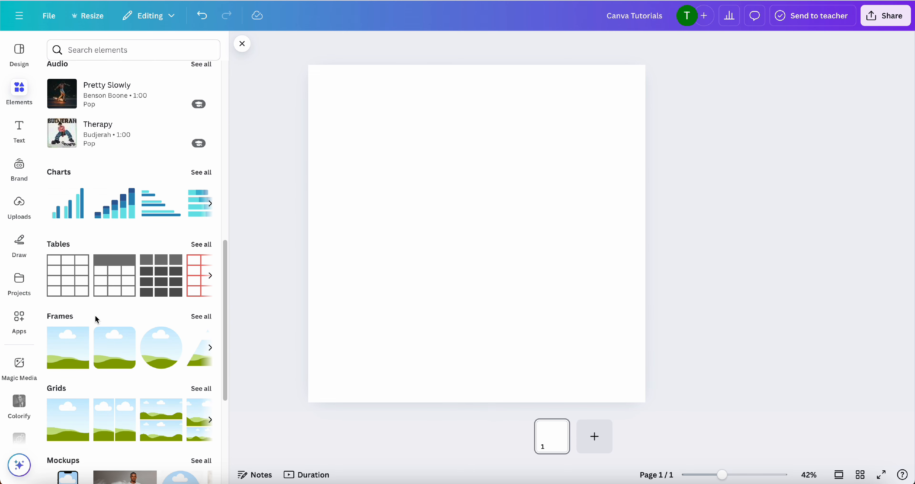
pyautogui.click(194, 317)
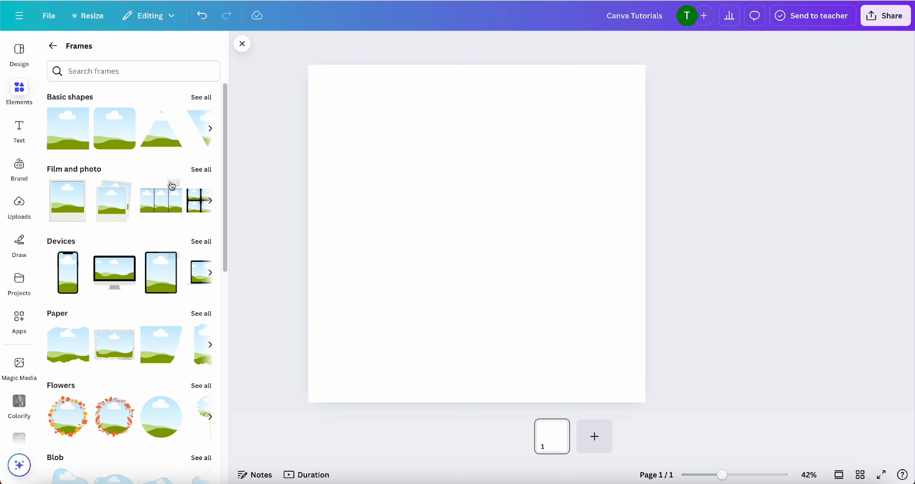
pyautogui.click(159, 148)
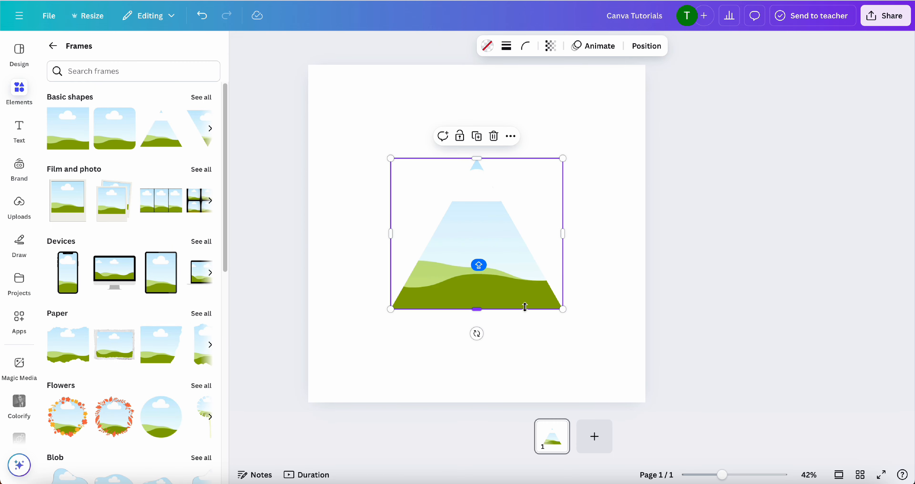
pyautogui.moveTo(563, 315); pyautogui.dragTo(589, 332)
pyautogui.moveTo(541, 292); pyautogui.dragTo(535, 279)
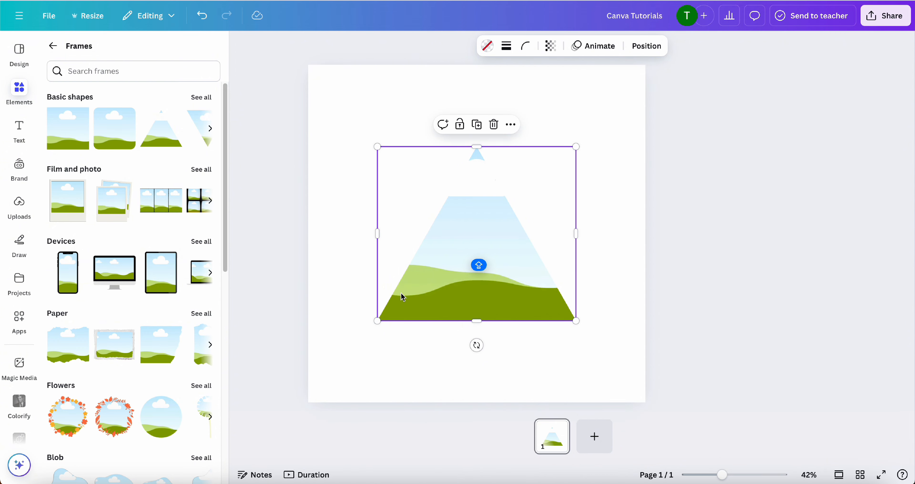
# Try searching the frames for CAR, and return to all elements
pyautogui.click(103, 78)
pyautogui.write('CAR')
pyautogui.press('Return')
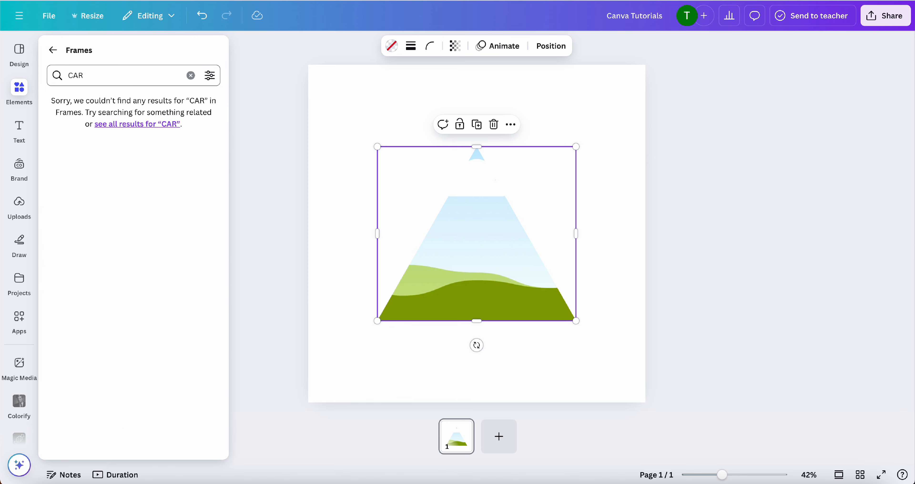
pyautogui.click(52, 50)
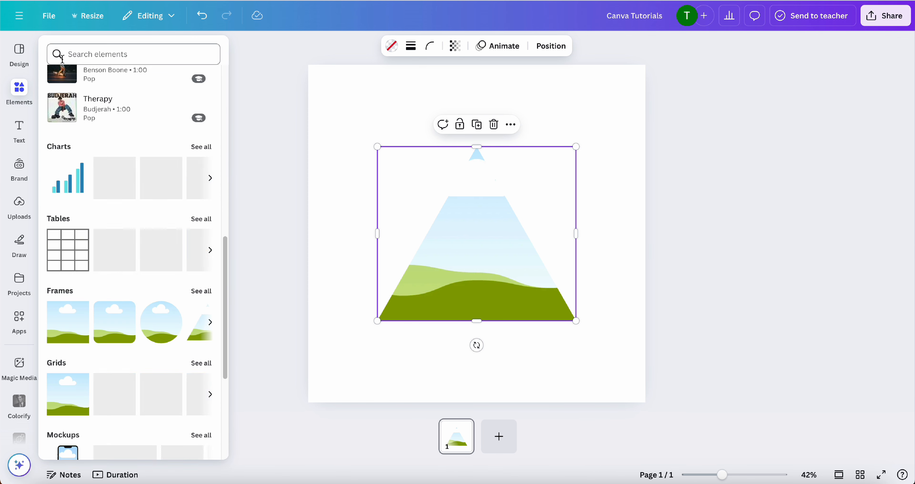
# Search all elements for CAR photos, and fill the triangle frame with the photo of the white car under trees
pyautogui.click(81, 55)
pyautogui.write('CAR')
pyautogui.press('Return')
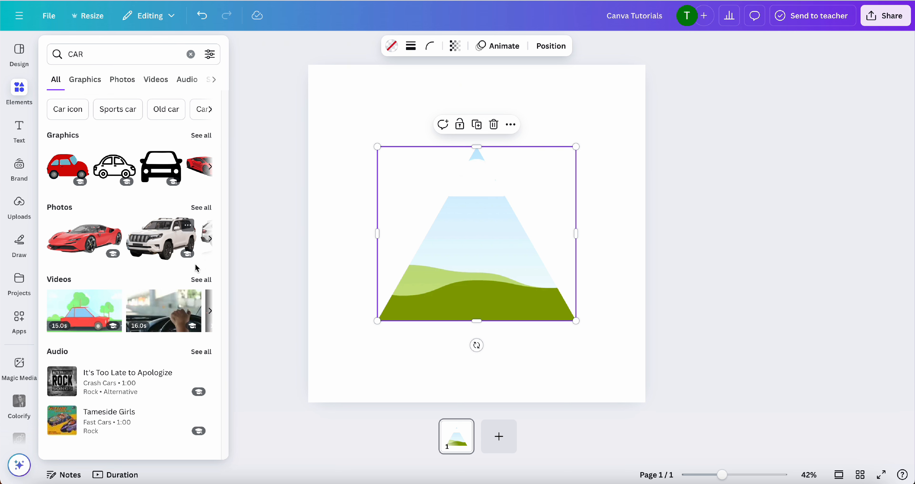
pyautogui.click(201, 213)
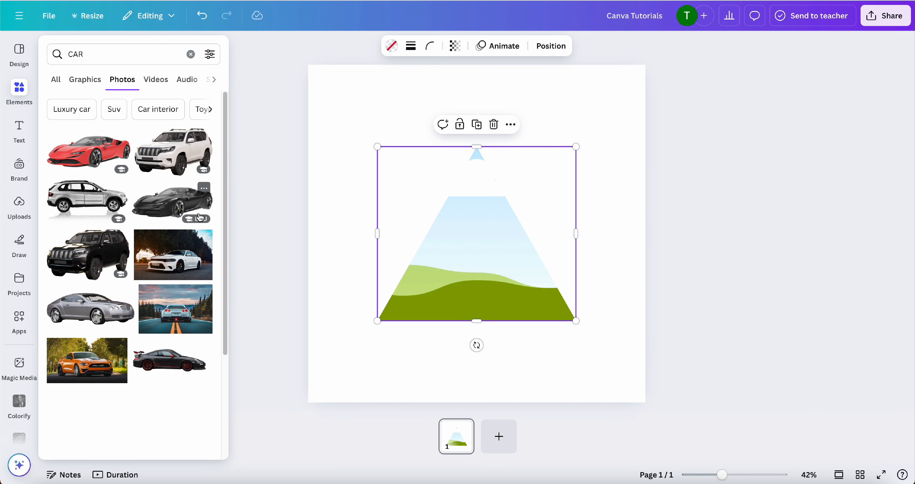
pyautogui.moveTo(188, 258); pyautogui.dragTo(491, 257)
pyautogui.doubleClick(455, 256)
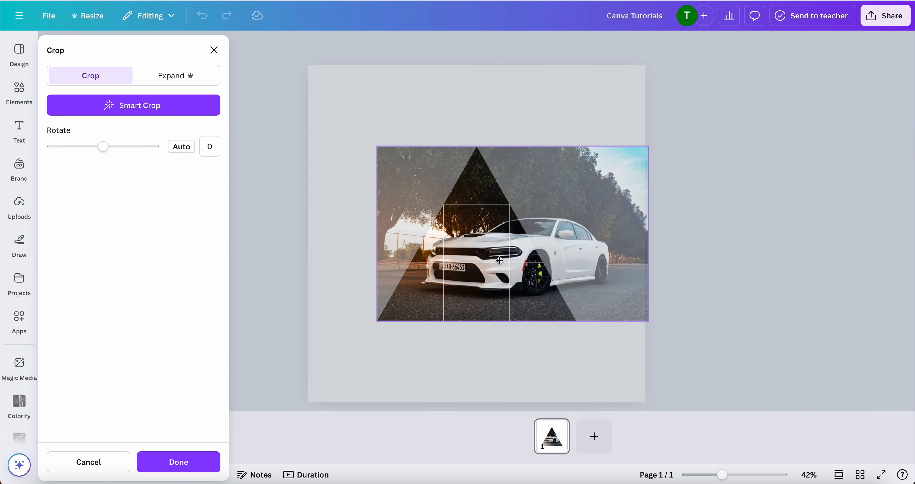
pyautogui.click(462, 340)
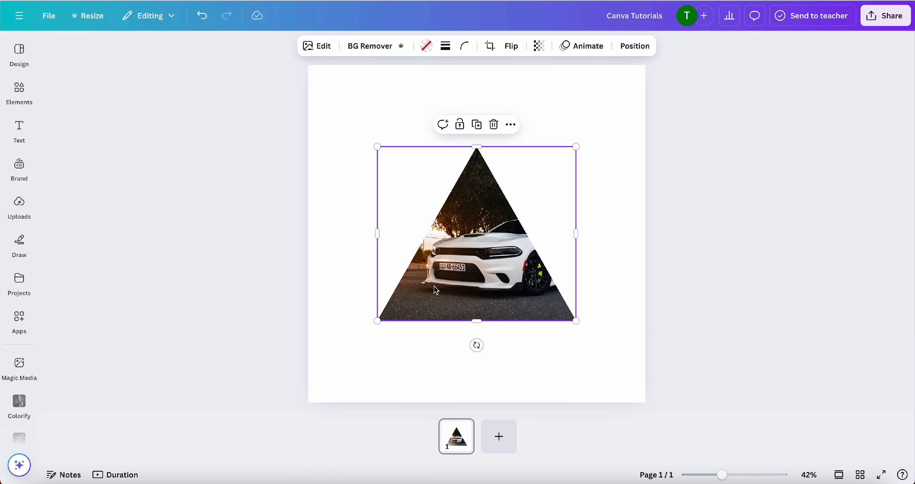
# Delete the car photo and the empty triangle frame from the page
pyautogui.click(334, 240)
pyautogui.click(428, 263)
pyautogui.moveTo(333, 231); pyautogui.dragTo(510, 294)
pyautogui.press('Delete')
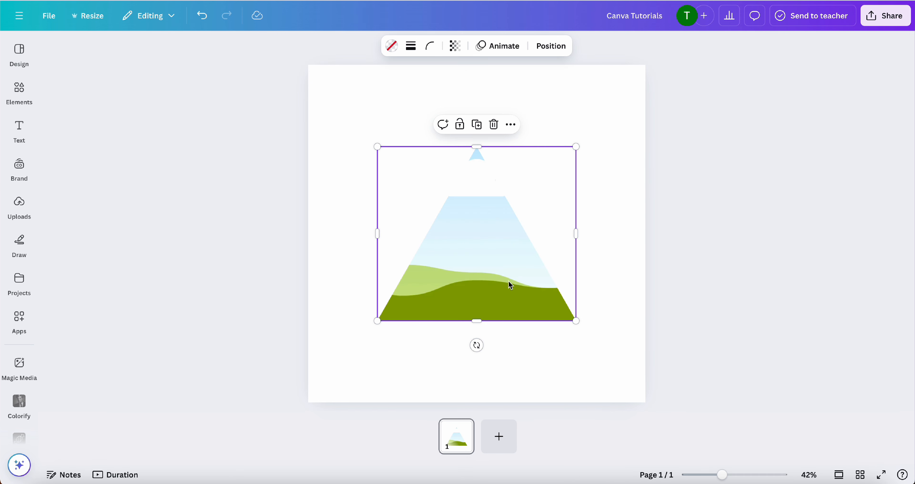
pyautogui.press('Delete')
# Clear the CAR search and show all recently used graphics
pyautogui.click(30, 93)
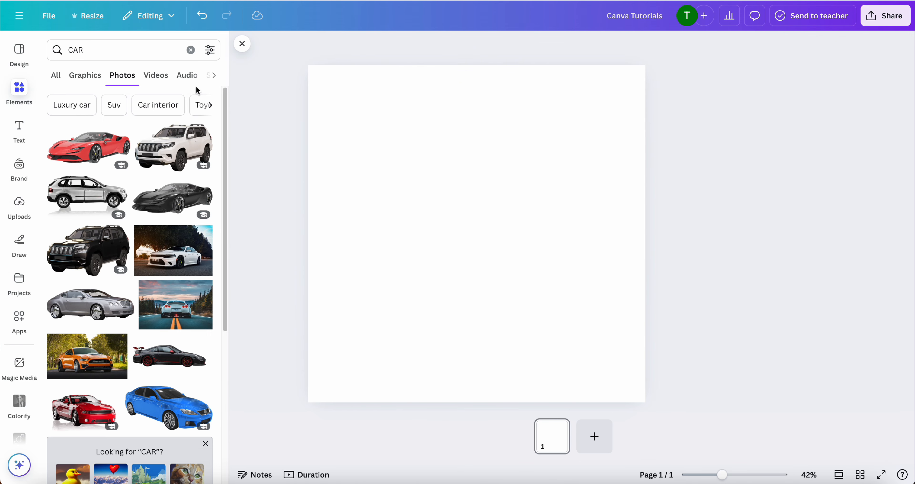
pyautogui.click(190, 50)
pyautogui.scroll(5, 74, 147)
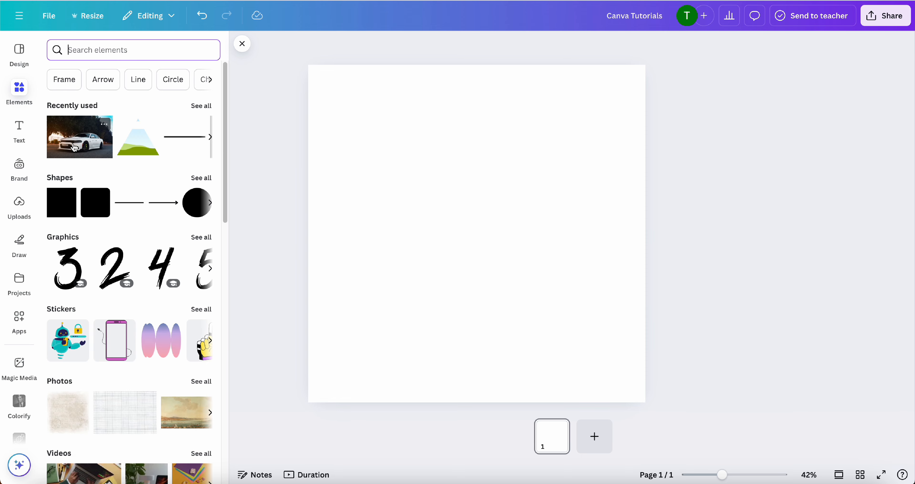
pyautogui.click(197, 236)
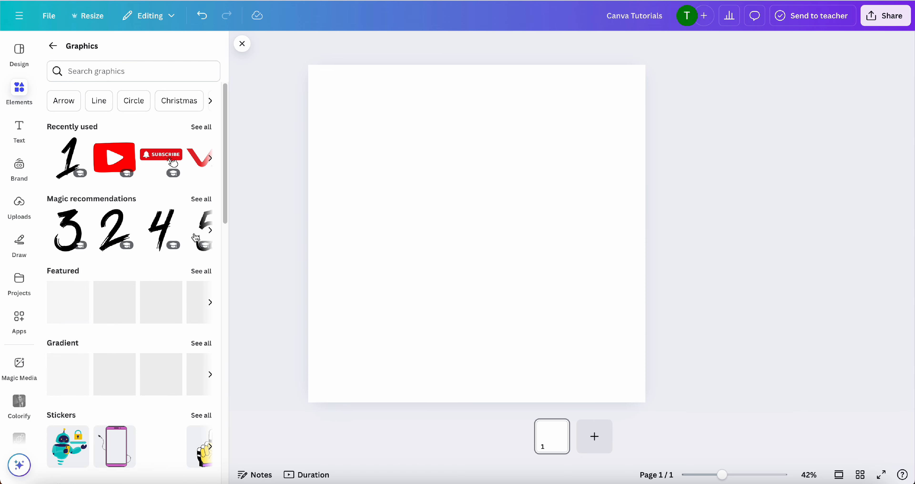
pyautogui.click(200, 127)
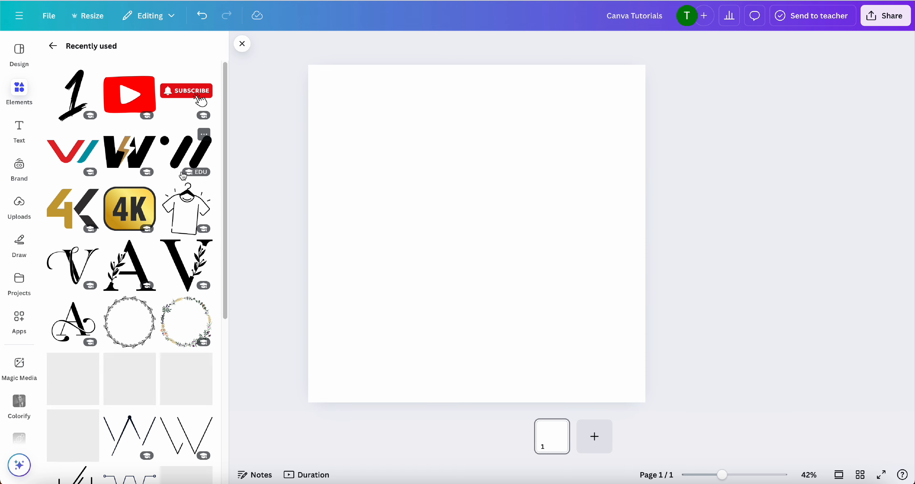
# Add the thin black diagonal-line monogram graphic to the page and enlarge it around the middle
pyautogui.scroll(-4, 154, 235)
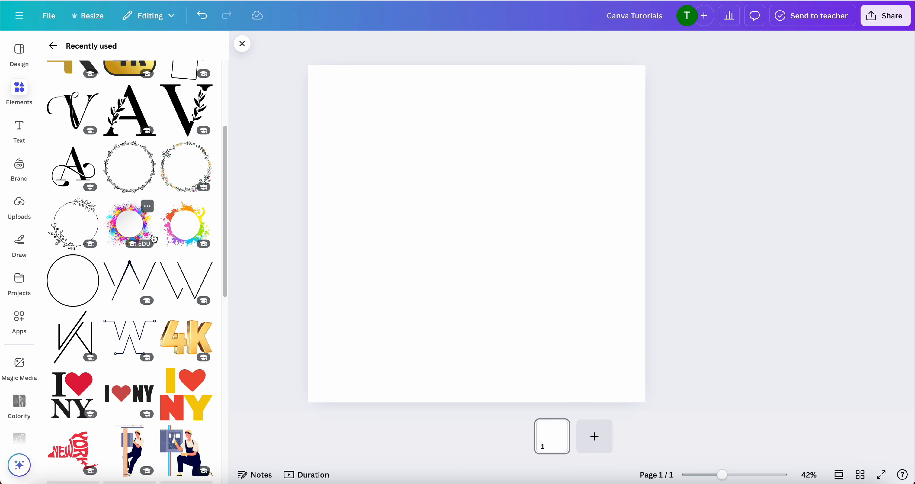
pyautogui.click(80, 331)
pyautogui.moveTo(522, 302); pyautogui.dragTo(567, 357)
pyautogui.moveTo(539, 283); pyautogui.dragTo(518, 254)
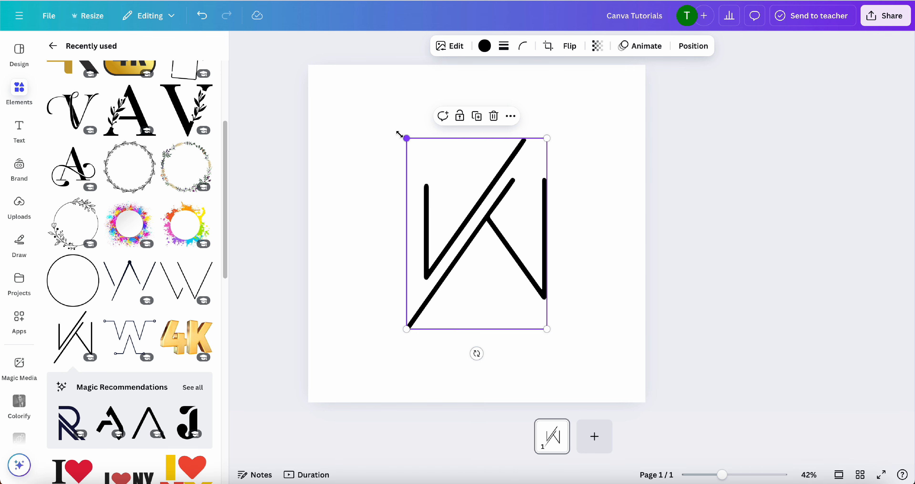
pyautogui.moveTo(399, 134); pyautogui.dragTo(388, 119)
# Duplicate the monogram graphic, and delete both copies from the page
pyautogui.rightClick(433, 180)
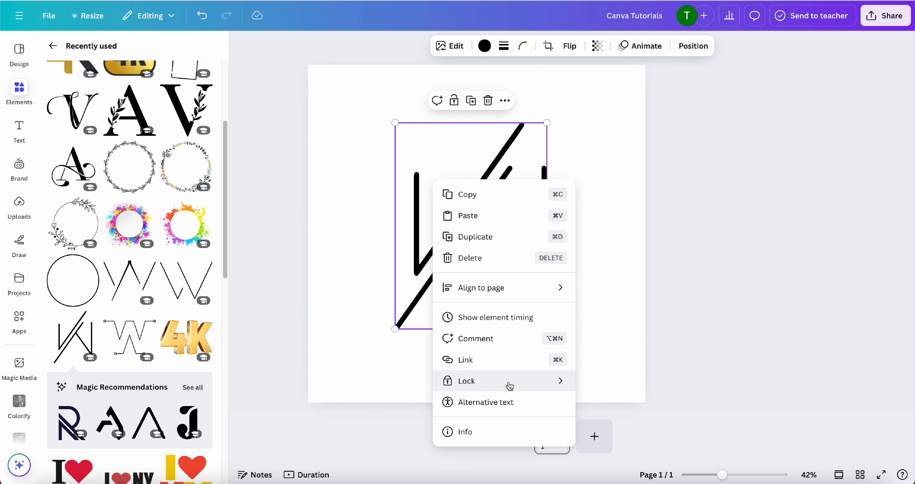
pyautogui.click(476, 237)
pyautogui.moveTo(490, 248); pyautogui.dragTo(601, 164)
pyautogui.press('Delete')
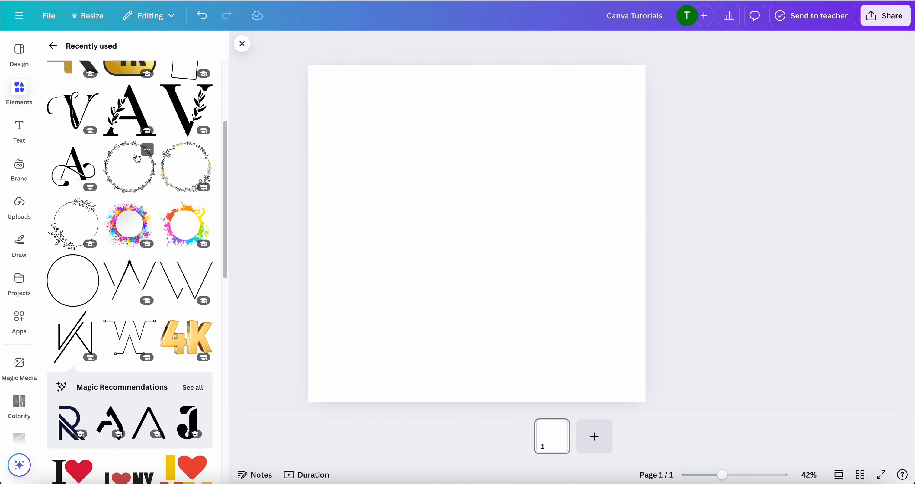
# Return to all elements and search them for BUSINESSMAN
pyautogui.scroll(5, 167, 158)
pyautogui.click(24, 93)
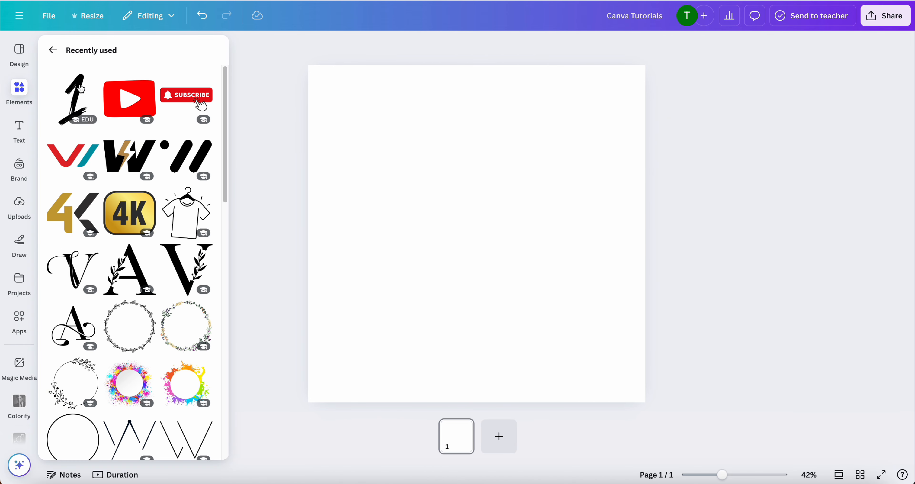
pyautogui.click(54, 51)
pyautogui.click(54, 49)
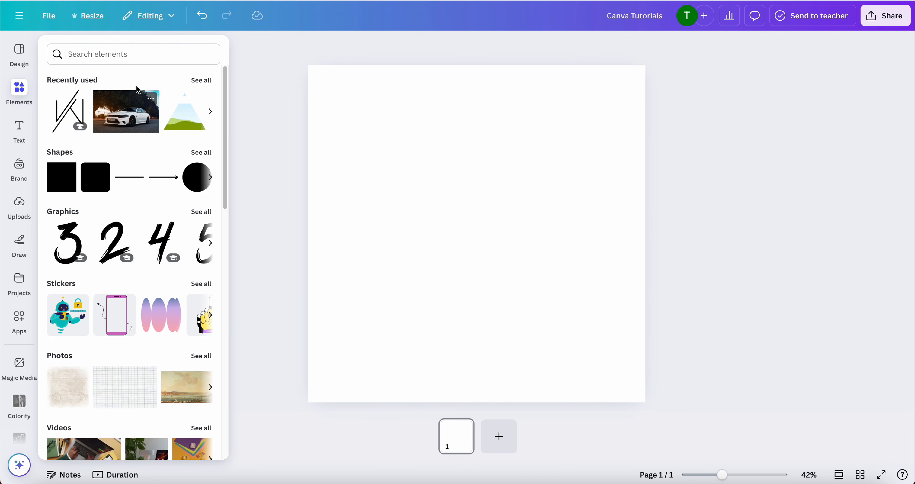
pyautogui.click(139, 59)
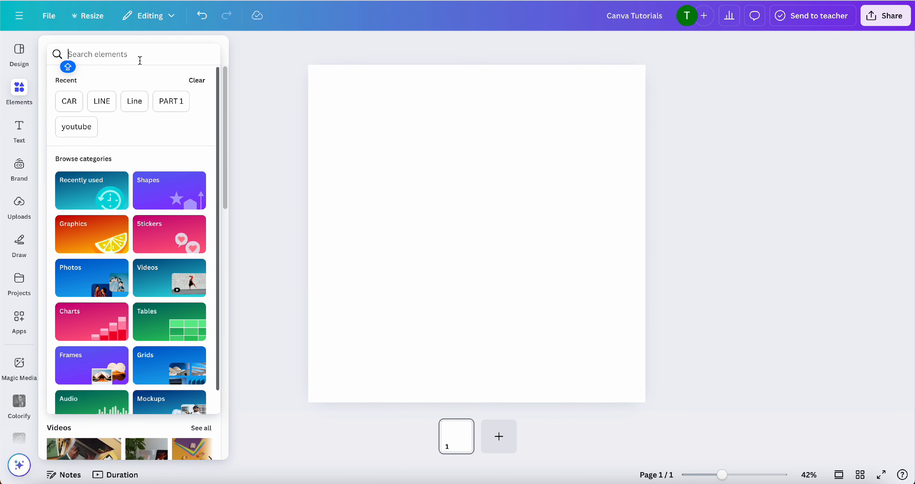
pyautogui.write('BUSINESSMAN')
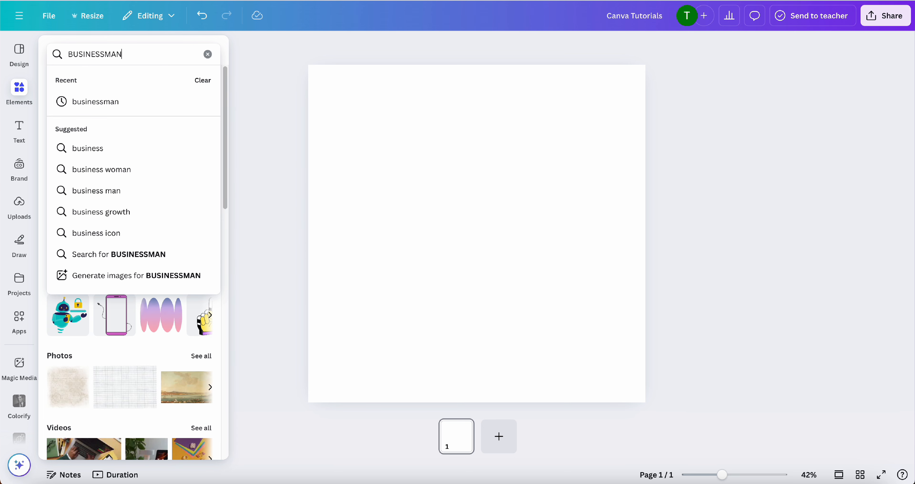
pyautogui.press('Return')
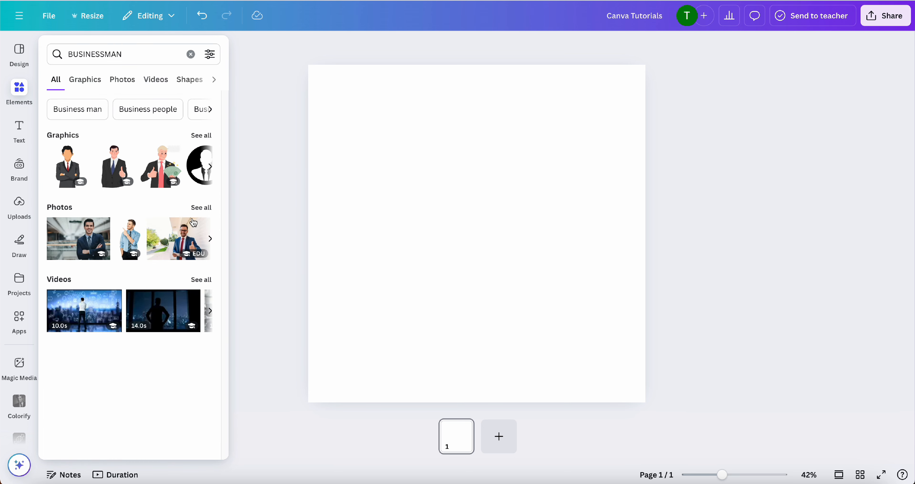
# Add the photo of the businessman giving a thumbs-up, enlarge it to nearly the page width and centre it
pyautogui.click(189, 227)
pyautogui.moveTo(610, 322); pyautogui.dragTo(657, 354)
pyautogui.moveTo(572, 300); pyautogui.dragTo(549, 281)
# Crop the businessman photo freeform, trimming both sides to leave a narrower picture around the man
pyautogui.click(480, 45)
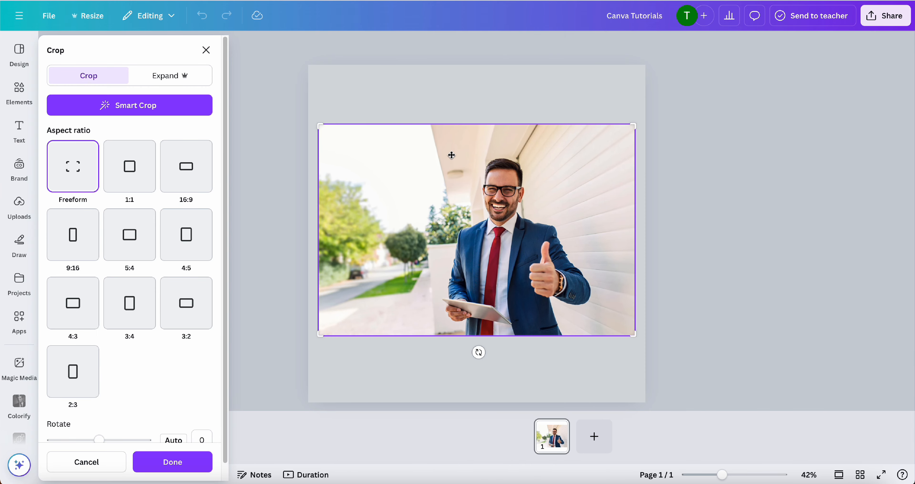
pyautogui.moveTo(332, 128); pyautogui.dragTo(415, 127)
pyautogui.moveTo(635, 129); pyautogui.dragTo(599, 128)
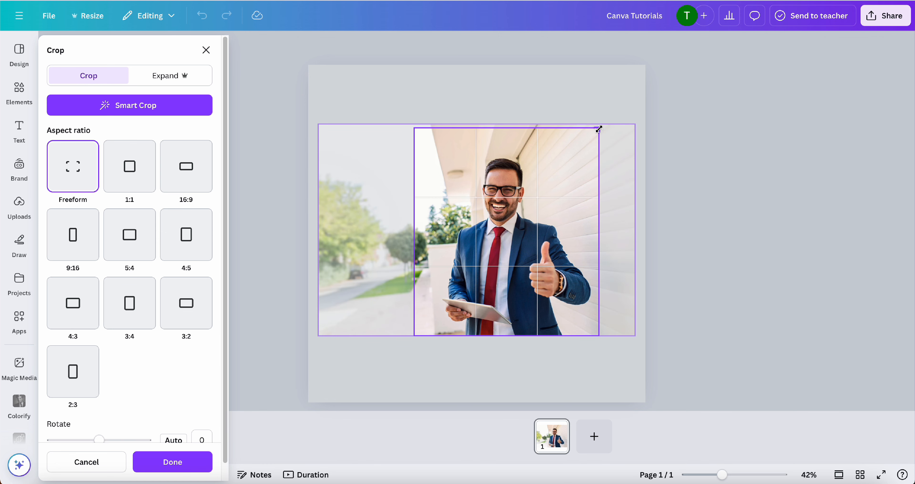
pyautogui.click(200, 462)
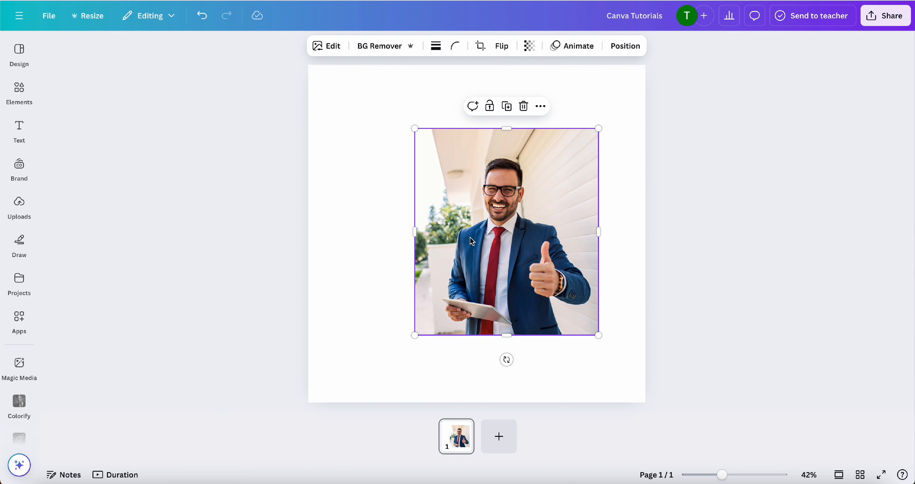
# Adjust the whole businessman photo, setting its temperature to 19 and its brightness to 12
pyautogui.click(327, 49)
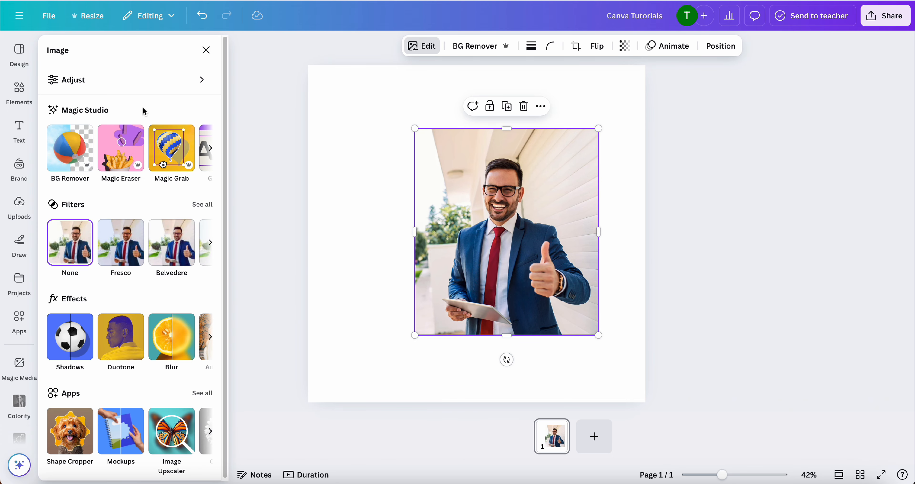
pyautogui.click(180, 79)
pyautogui.moveTo(115, 192); pyautogui.dragTo(127, 193)
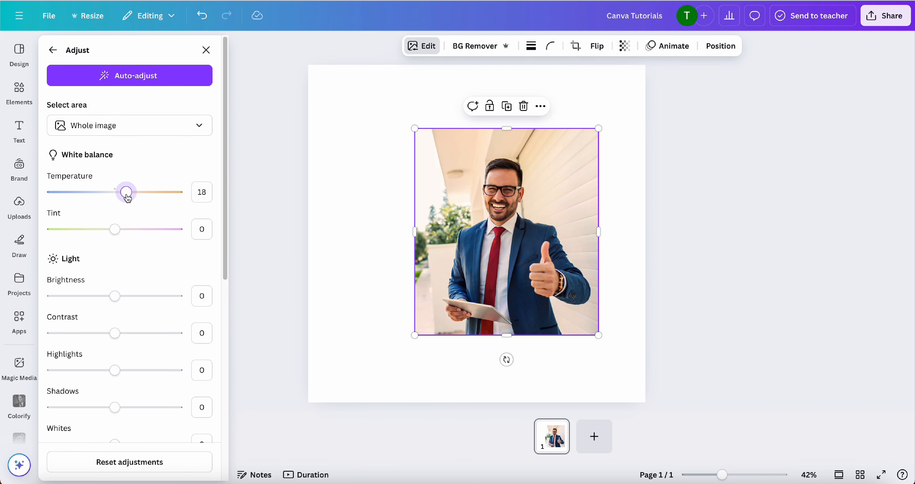
pyautogui.moveTo(115, 298); pyautogui.dragTo(121, 306)
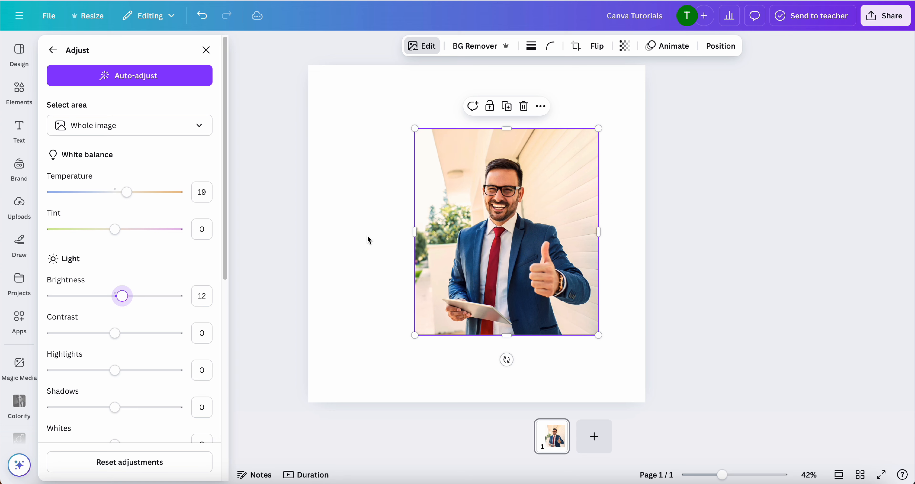
pyautogui.click(382, 202)
# Delete the businessman photo from the page and clear the BUSINESSMAN search to return to all elements
pyautogui.click(591, 280)
pyautogui.press('Delete')
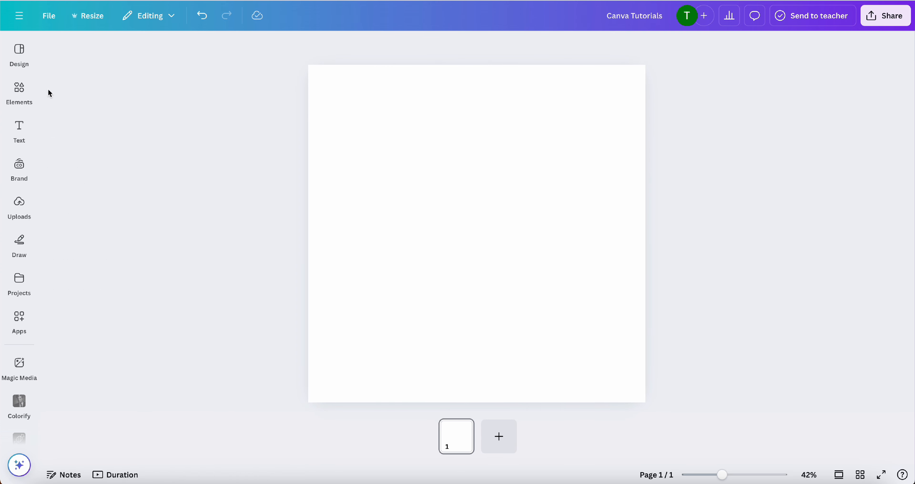
pyautogui.click(19, 91)
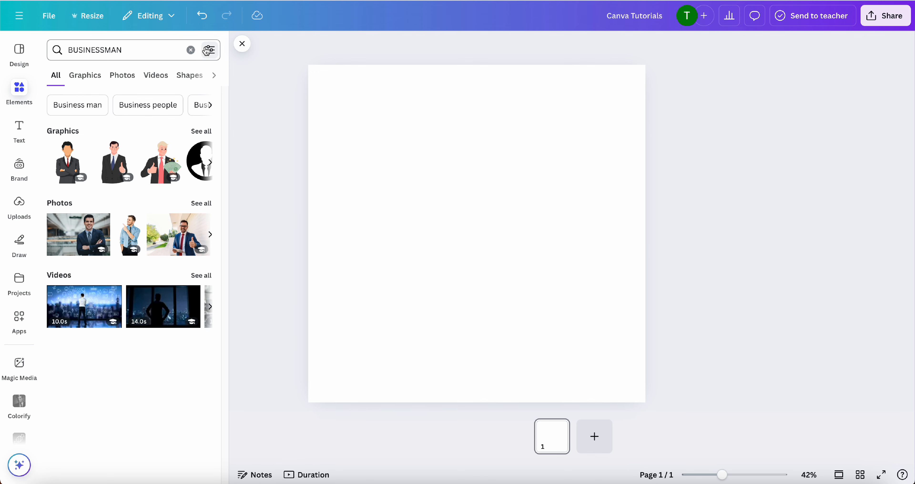
pyautogui.click(191, 50)
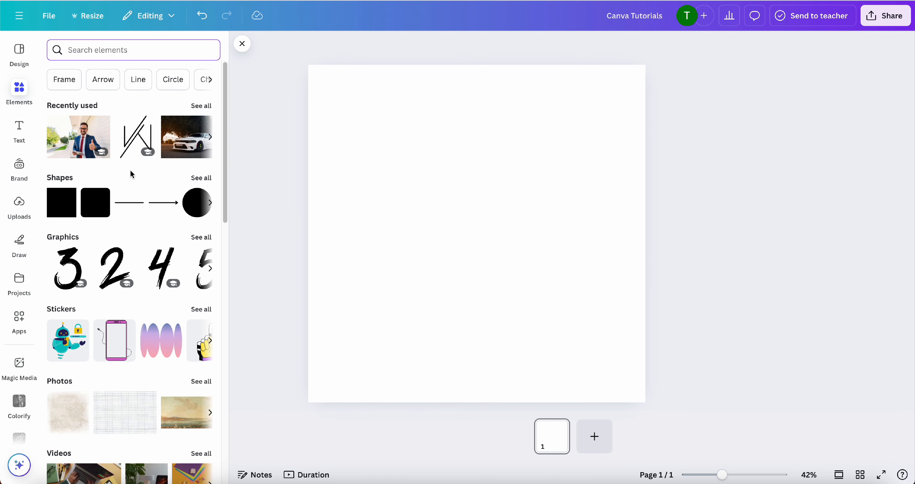
# Add the recently used thumbs-up businessman photo and the dark blue R graphic, placing the R slightly enlarged over the photo's upper-left corner
pyautogui.click(82, 138)
pyautogui.click(92, 258)
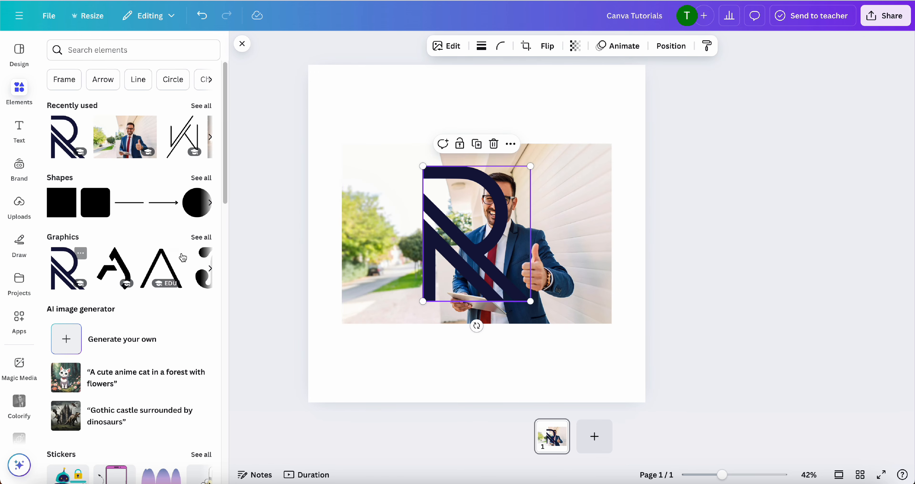
pyautogui.moveTo(446, 253); pyautogui.dragTo(360, 178)
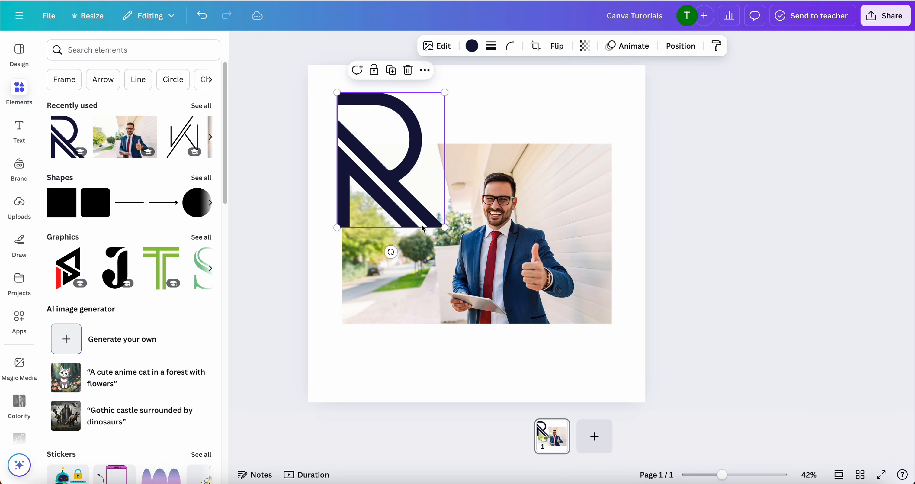
pyautogui.moveTo(445, 227); pyautogui.dragTo(455, 241)
# Send the R graphic backward behind the photo and align its left edge with the photo's left edge
pyautogui.rightClick(403, 172)
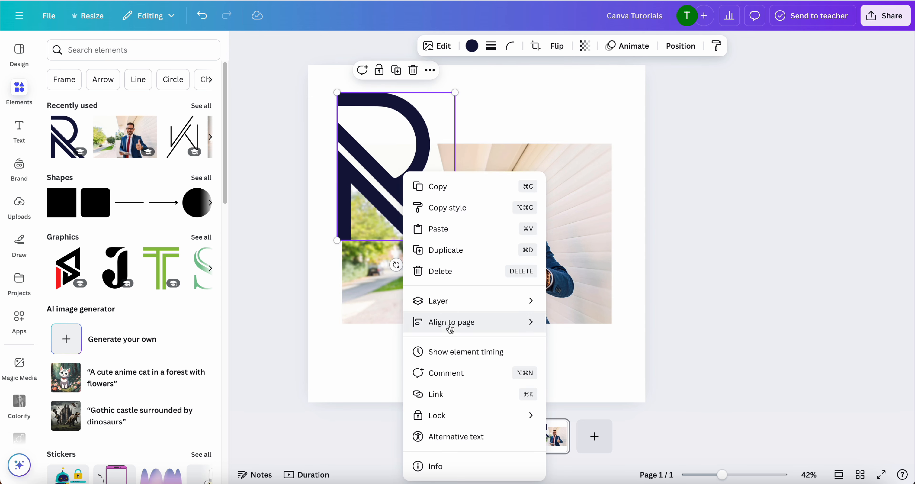
pyautogui.moveTo(461, 306)
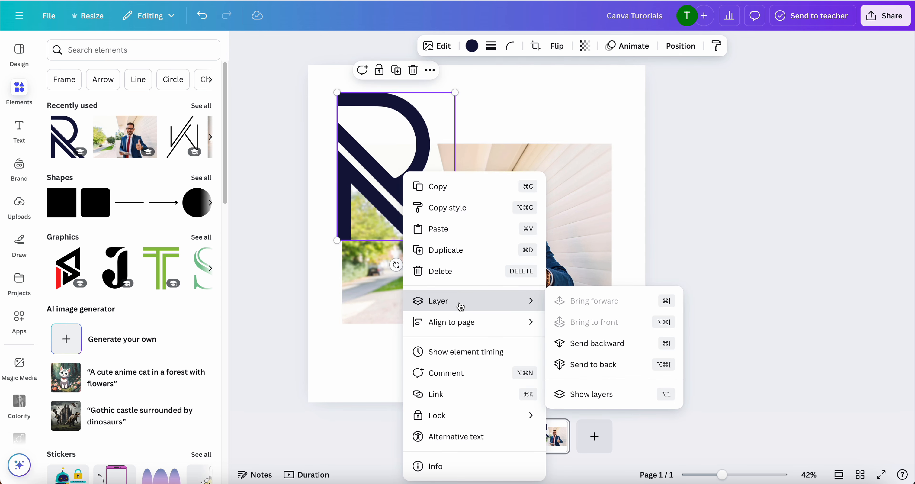
pyautogui.click(603, 342)
pyautogui.moveTo(406, 112); pyautogui.dragTo(411, 112)
# Bring the R graphic to the front and move it down so its top aligns with the photo's top edge
pyautogui.rightClick(419, 130)
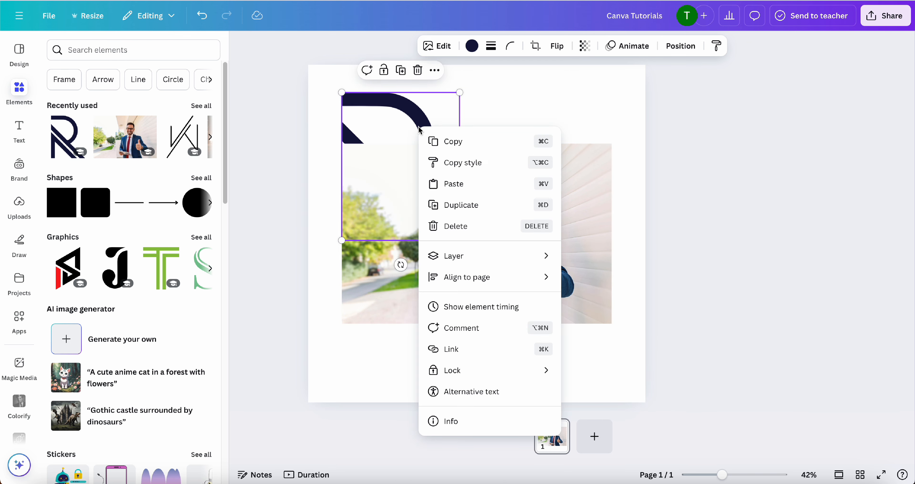
pyautogui.moveTo(506, 266)
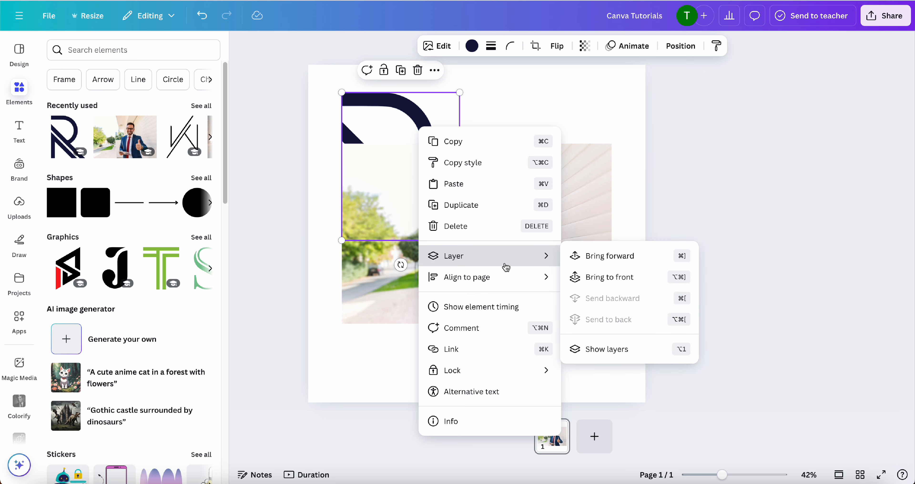
pyautogui.click(589, 278)
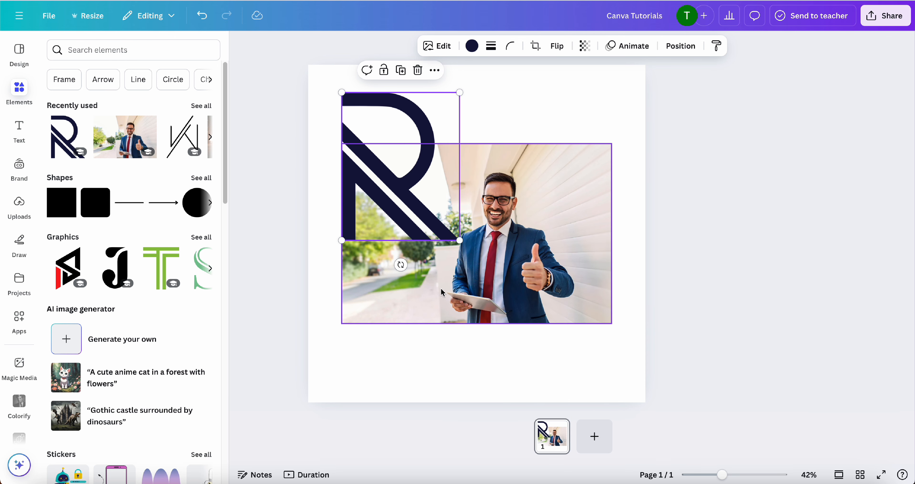
pyautogui.moveTo(378, 147); pyautogui.dragTo(378, 198)
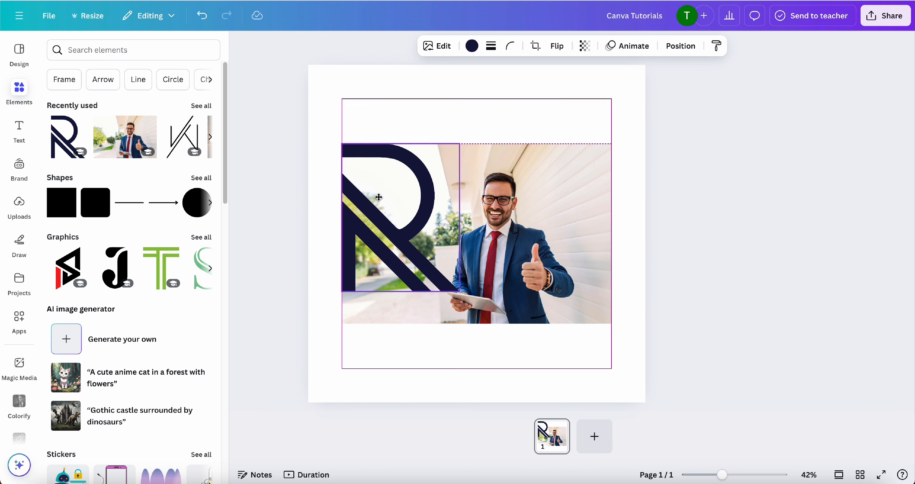
# Add a circle shape and place it over the upper-right corner of the photo
pyautogui.click(194, 212)
pyautogui.moveTo(492, 261); pyautogui.dragTo(600, 181)
pyautogui.rightClick(601, 180)
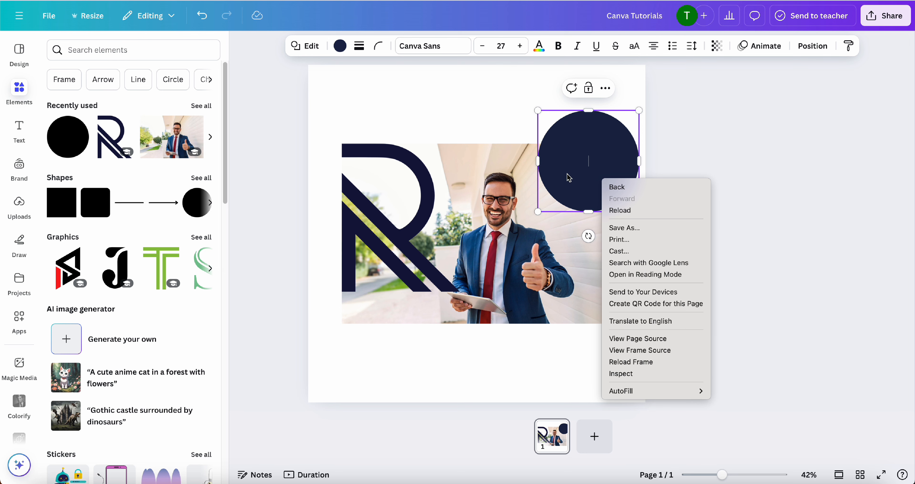
pyautogui.click(505, 176)
# Send the circle backward behind the photo and align its right edge with the photo's right edge
pyautogui.click(591, 133)
pyautogui.rightClick(590, 131)
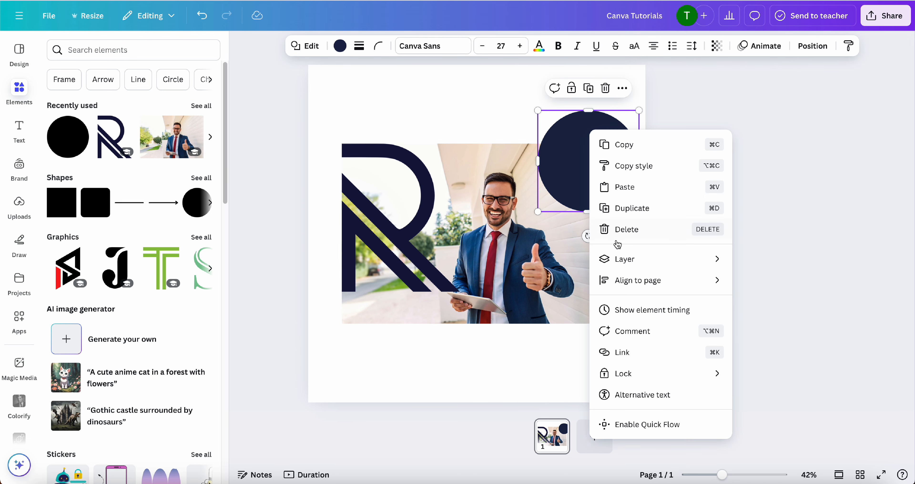
pyautogui.moveTo(695, 254)
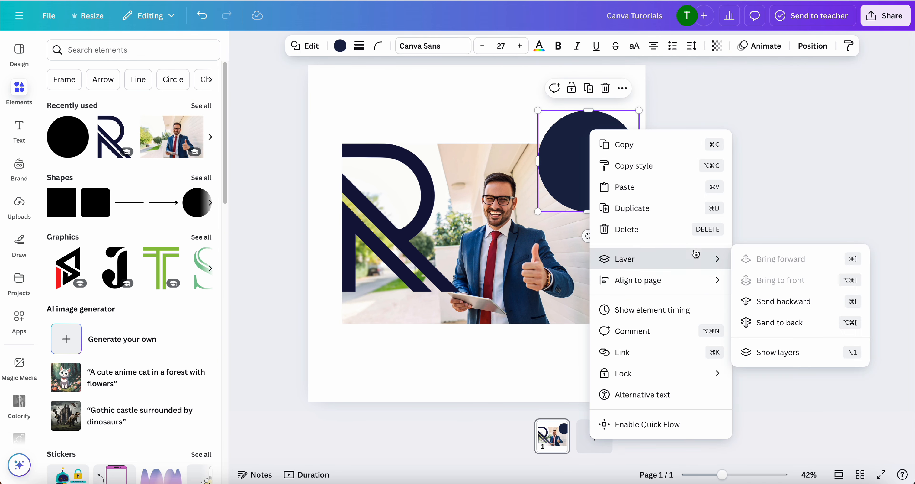
pyautogui.click(781, 301)
pyautogui.click(668, 296)
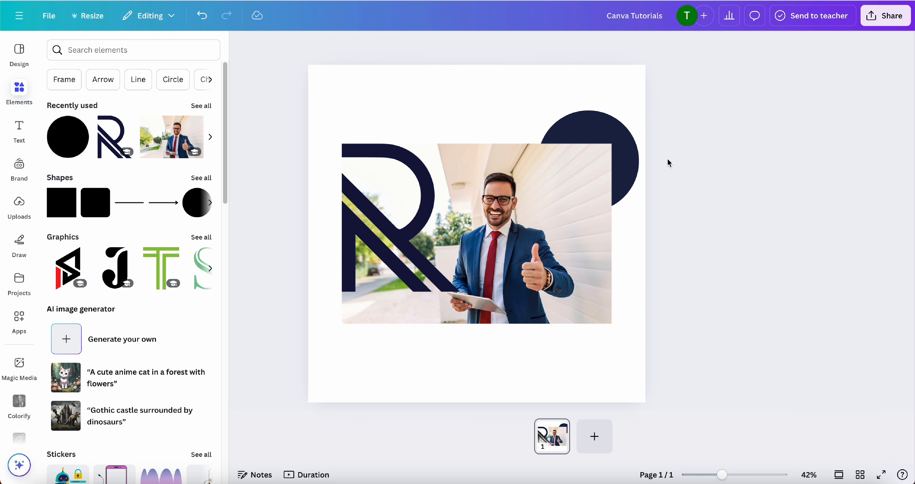
pyautogui.moveTo(633, 155); pyautogui.dragTo(607, 147)
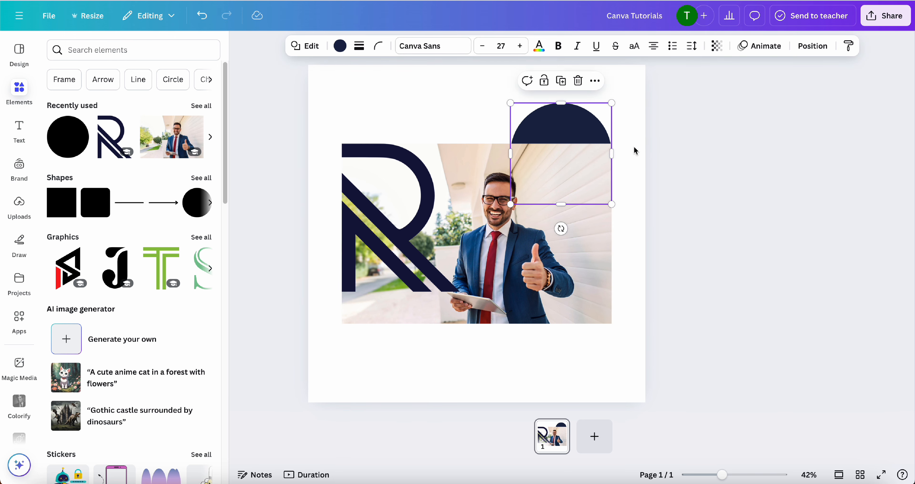
pyautogui.click(664, 167)
# Select the R graphic, the photo and the circle together and group them
pyautogui.click(416, 188)
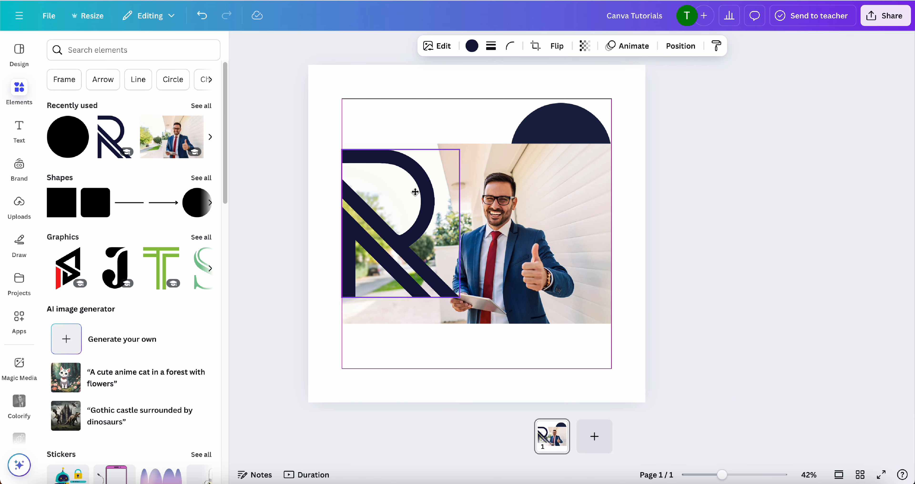
pyautogui.click(658, 168)
pyautogui.moveTo(608, 128); pyautogui.dragTo(355, 325)
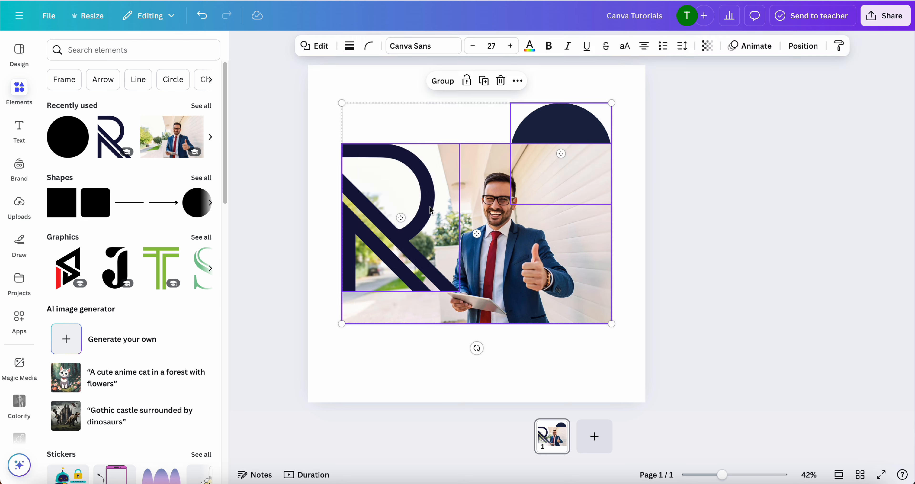
pyautogui.click(442, 81)
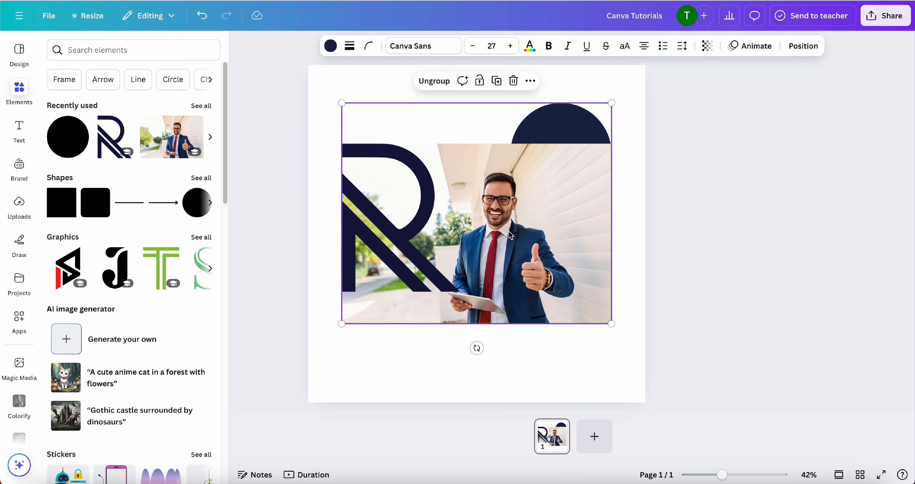
# Move the group slightly down the page and ungroup it
pyautogui.moveTo(506, 231)
pyautogui.mouseDown()
pyautogui.moveTo(506, 194)
pyautogui.moveTo(505, 239)
pyautogui.mouseUp()
pyautogui.click(439, 94)
pyautogui.click(414, 95)
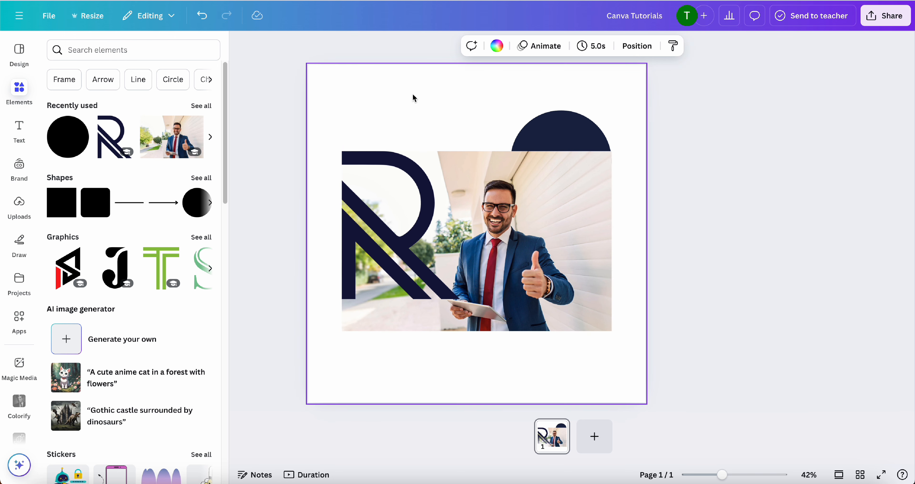
pyautogui.click(547, 124)
pyautogui.moveTo(547, 125)
pyautogui.mouseDown()
pyautogui.moveTo(547, 94)
pyautogui.moveTo(548, 128)
pyautogui.mouseUp()
# Group the R graphic, photo and circle again and move the group slightly up
pyautogui.moveTo(626, 126); pyautogui.dragTo(340, 295)
pyautogui.rightClick(499, 223)
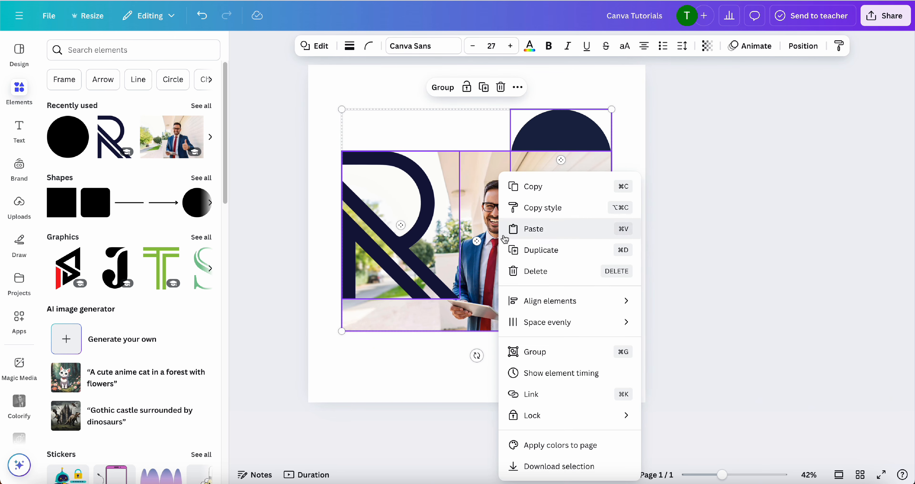
pyautogui.click(539, 349)
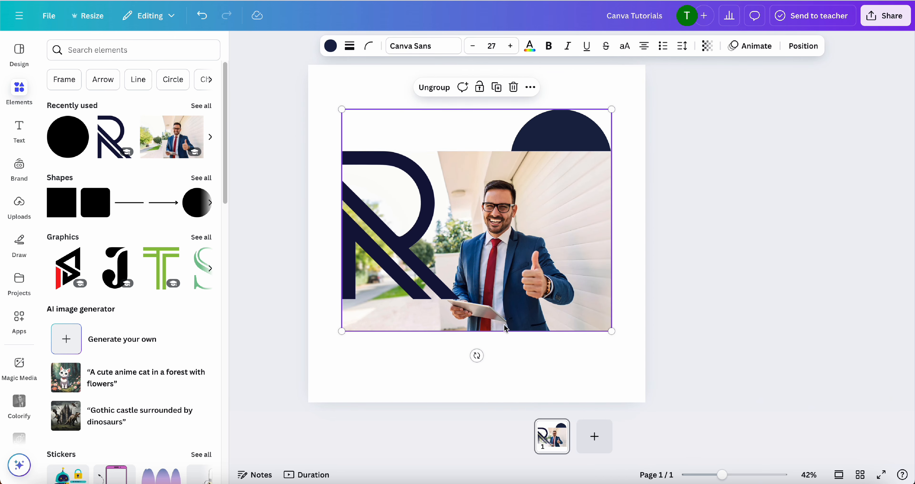
pyautogui.moveTo(510, 289); pyautogui.dragTo(487, 275)
# Lock the group of the R graphic, photo and circle
pyautogui.click(402, 207)
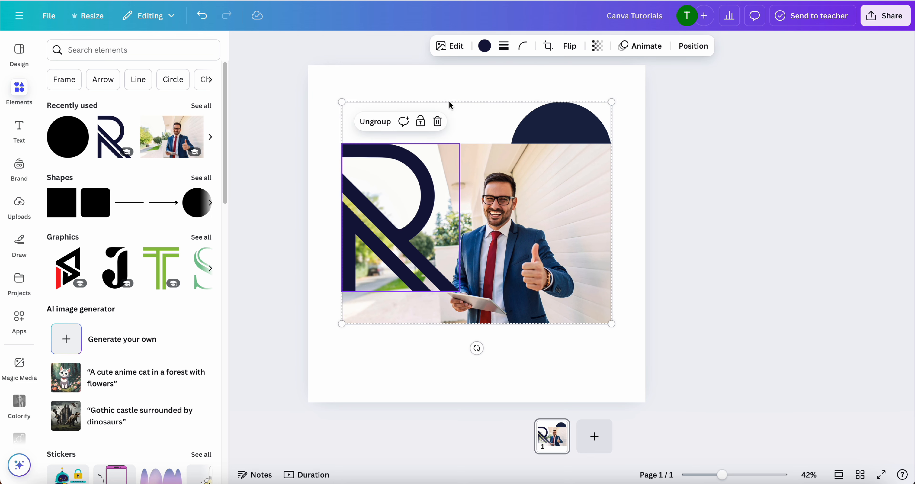
pyautogui.rightClick(384, 161)
pyautogui.moveTo(462, 367)
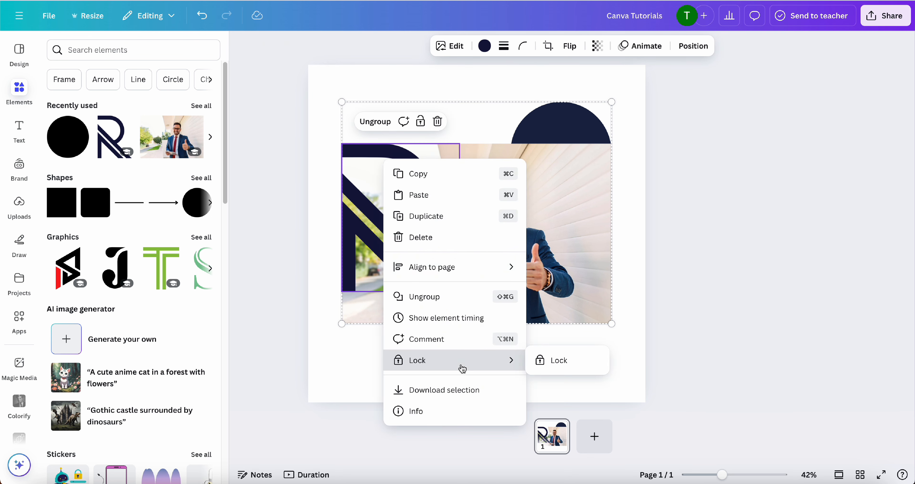
pyautogui.click(557, 361)
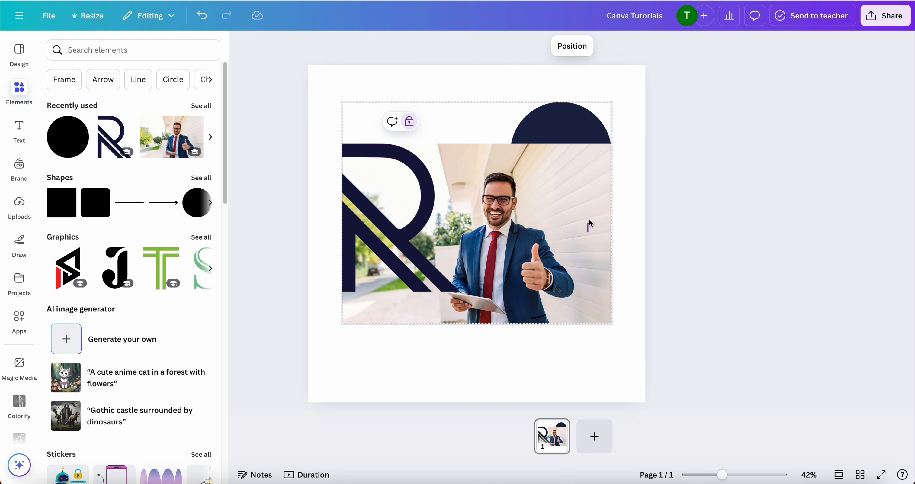
# Unlock the locked group and move it slightly up the page
pyautogui.rightClick(556, 194)
pyautogui.click(522, 198)
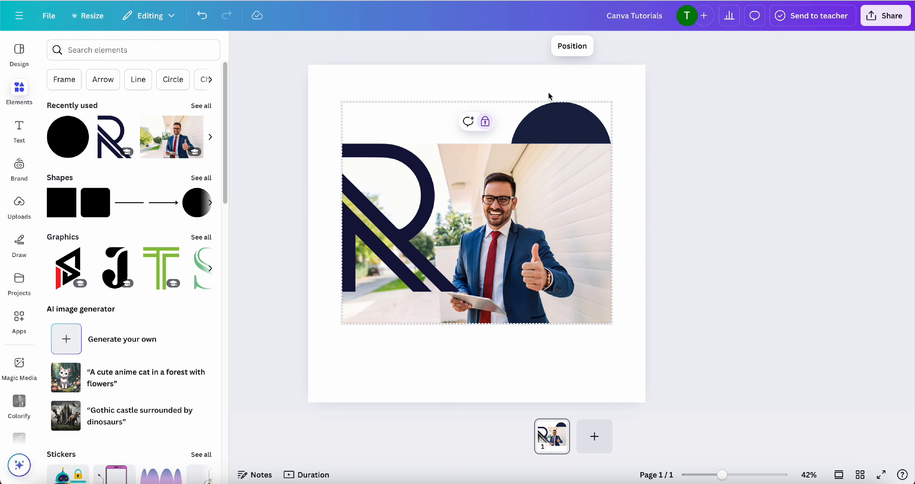
pyautogui.click(486, 122)
pyautogui.moveTo(485, 182)
pyautogui.mouseDown()
pyautogui.moveTo(472, 176)
pyautogui.moveTo(482, 179)
pyautogui.mouseUp()
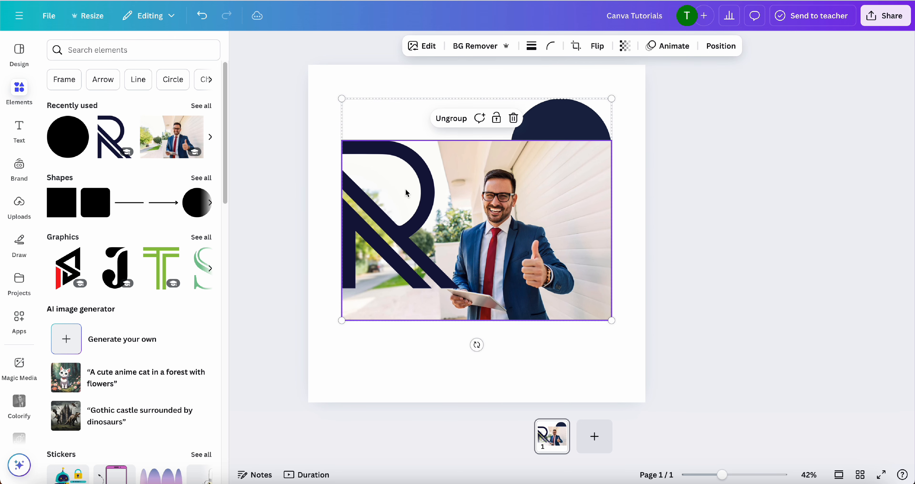
# Ungroup the three elements and lock only the R graphic
pyautogui.click(403, 205)
pyautogui.click(375, 118)
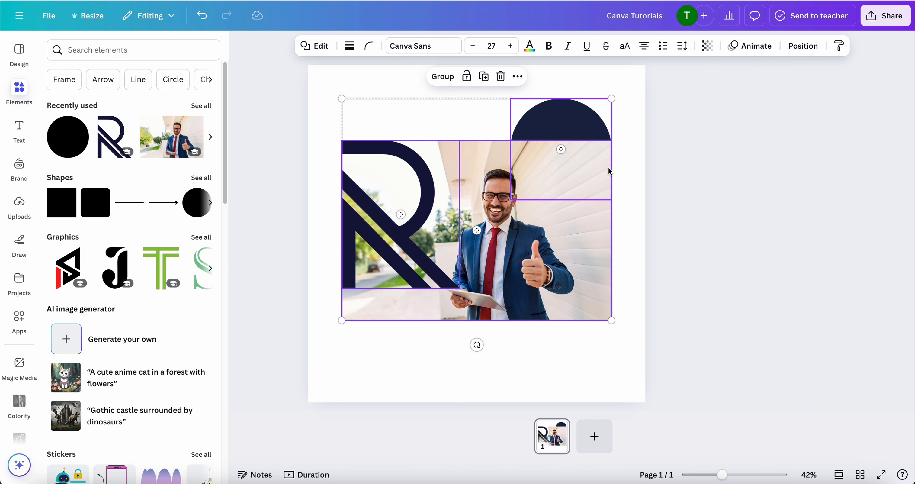
pyautogui.click(438, 201)
pyautogui.rightClick(414, 201)
pyautogui.moveTo(506, 412)
pyautogui.click(581, 414)
# Move the circle and photo together slightly down, grouping and ungrouping them without the locked R graphic
pyautogui.moveTo(600, 91); pyautogui.dragTo(501, 216)
pyautogui.click(447, 84)
pyautogui.click(439, 87)
# Unlock the R graphic and select the businessman photo
pyautogui.click(402, 216)
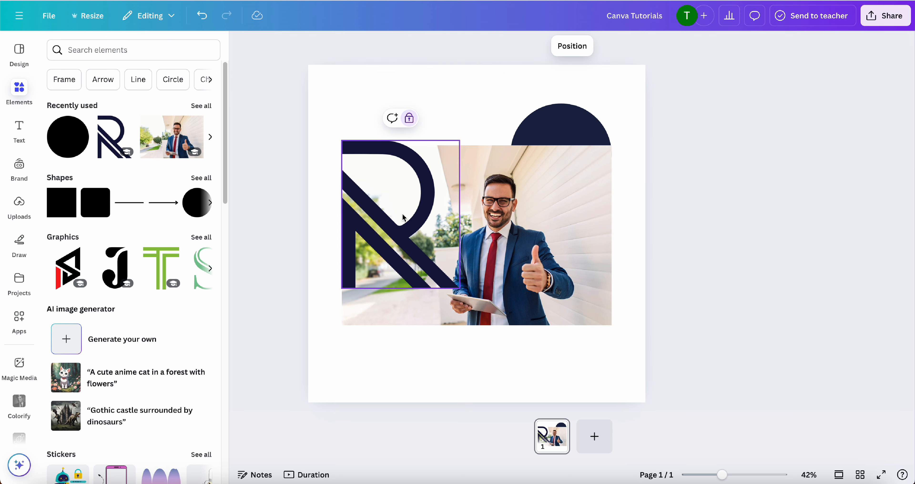
pyautogui.rightClick(403, 214)
pyautogui.click(439, 279)
pyautogui.click(610, 241)
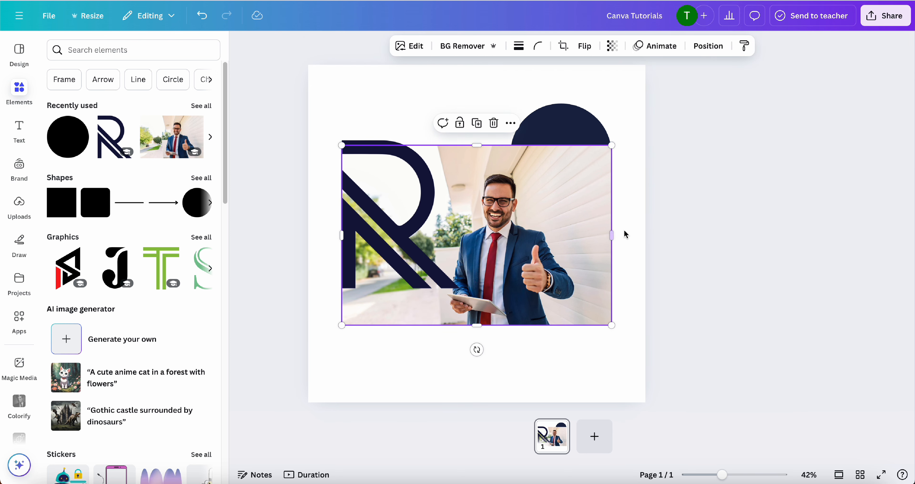
# Delete all three elements from the page and search the elements for subscribe
pyautogui.click(632, 231)
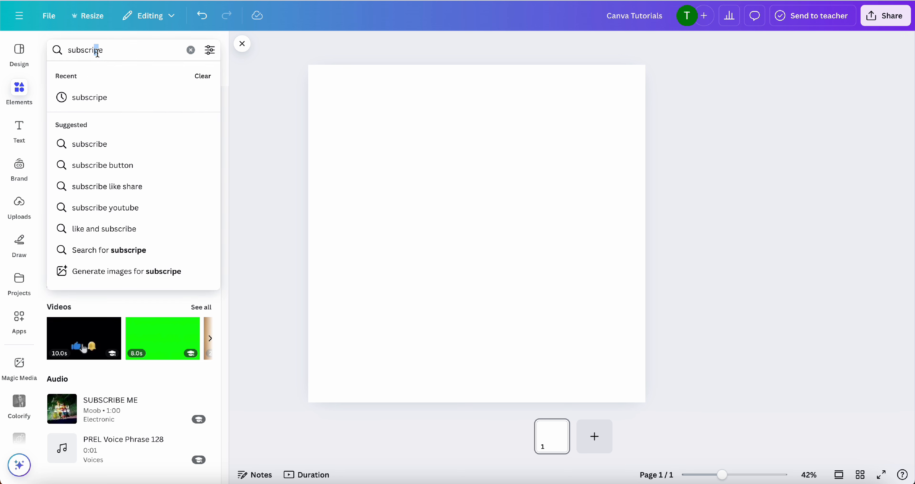
pyautogui.write('bscribe')
pyautogui.press('Return')
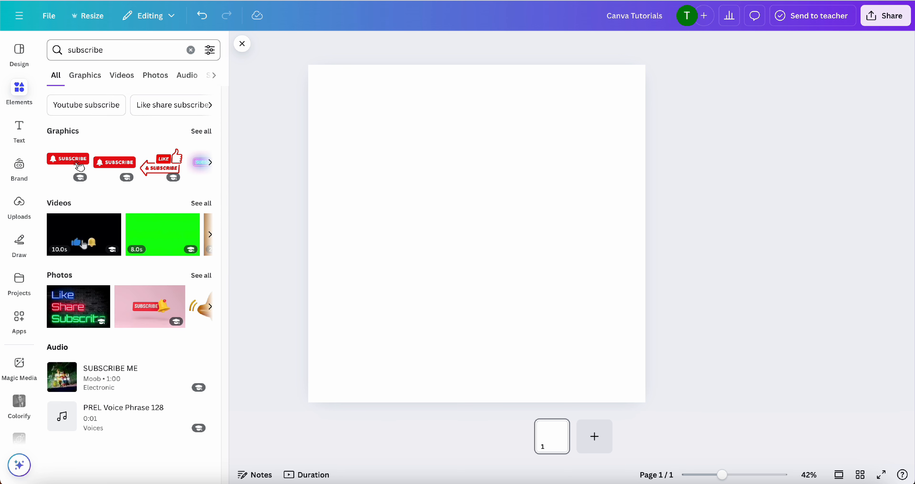
# Add the red SUBSCRIBE button graphic with the bell and centre it on the page
pyautogui.click(108, 166)
pyautogui.moveTo(544, 250); pyautogui.dragTo(516, 243)
pyautogui.click(628, 231)
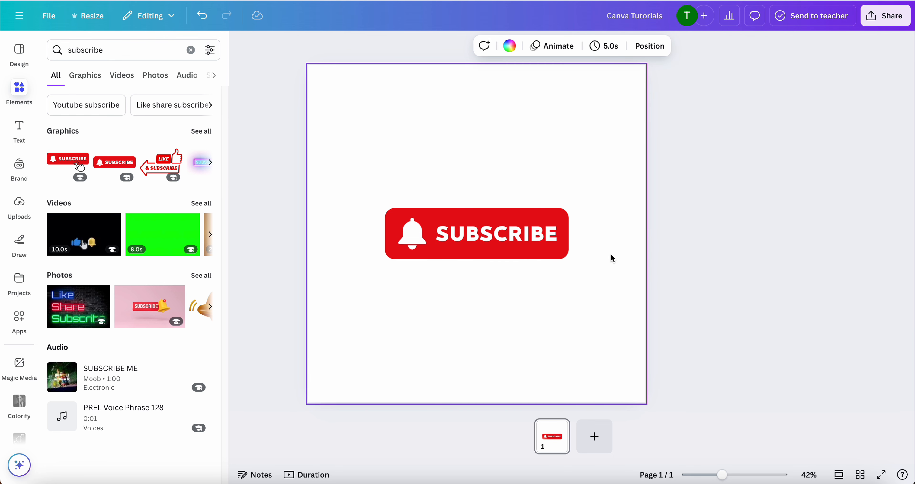